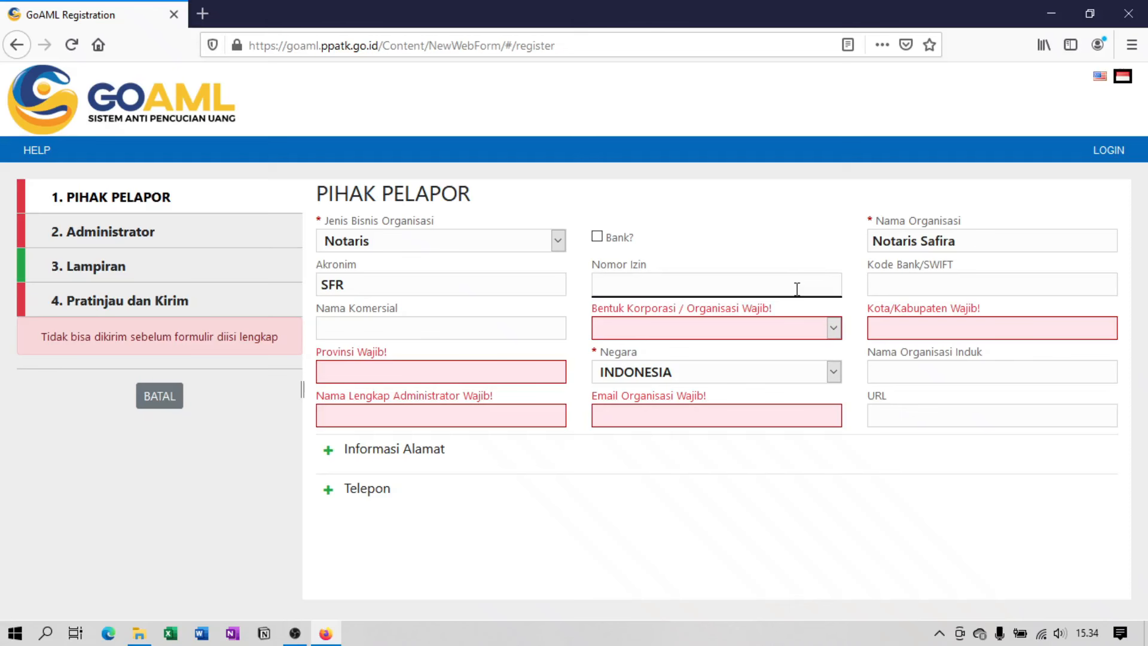
Type the organisation's permit number into Nomor Izin.
text(AHU.300000.AH)
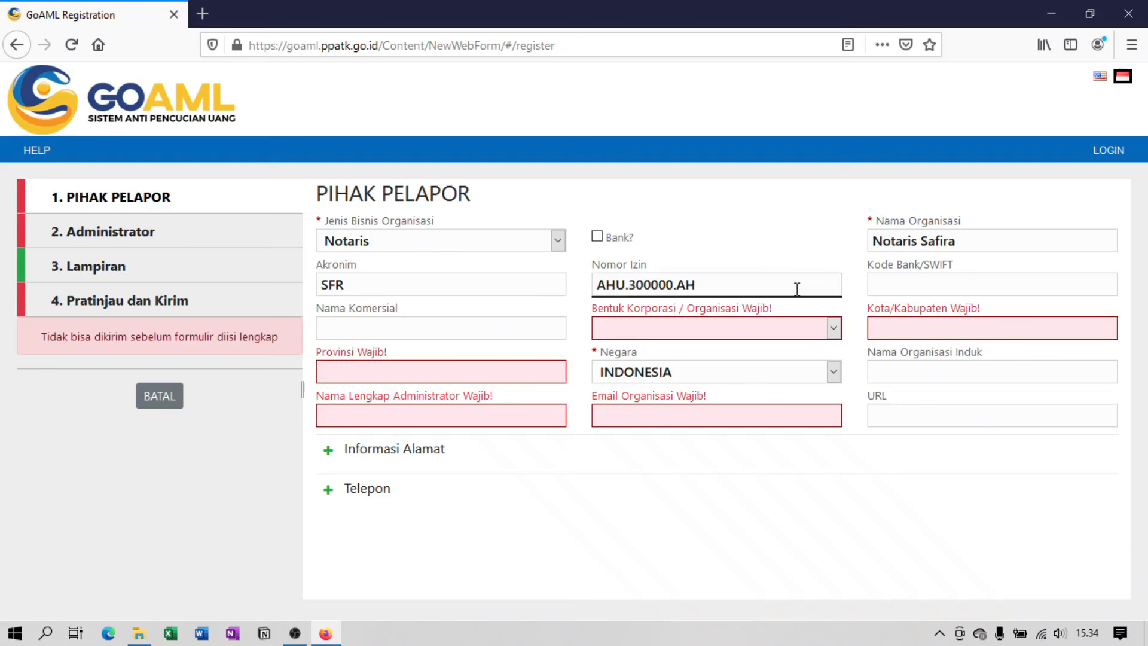
Finish the permit number and set Bentuk Korporasi to Orang Perseorangan.
click(1045, 282)
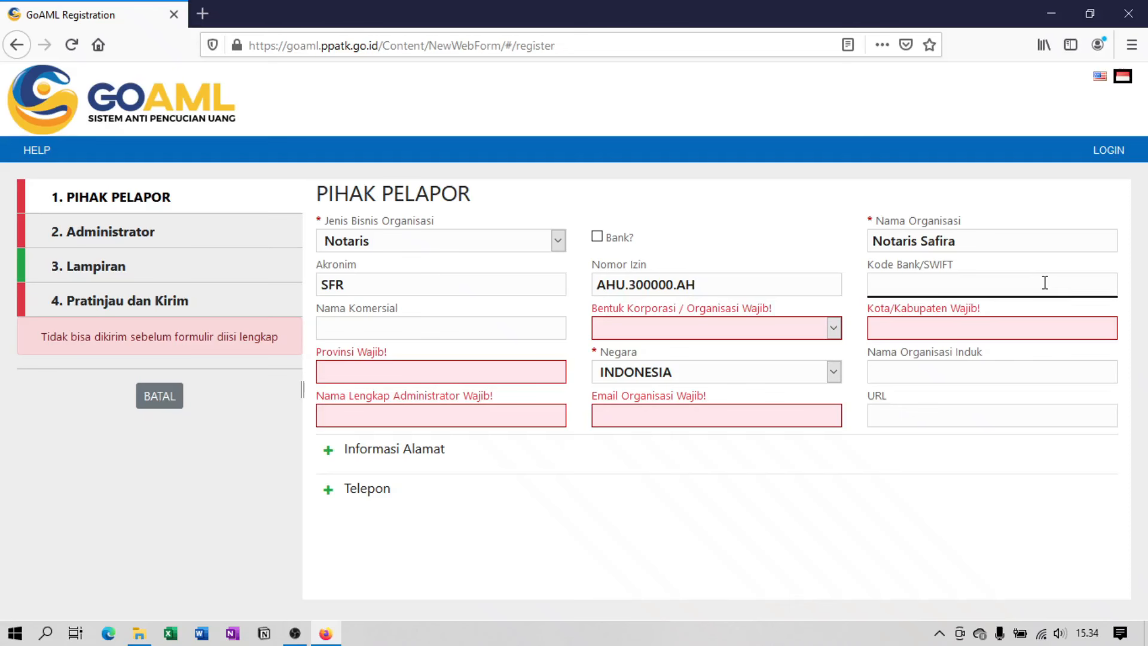
click(555, 330)
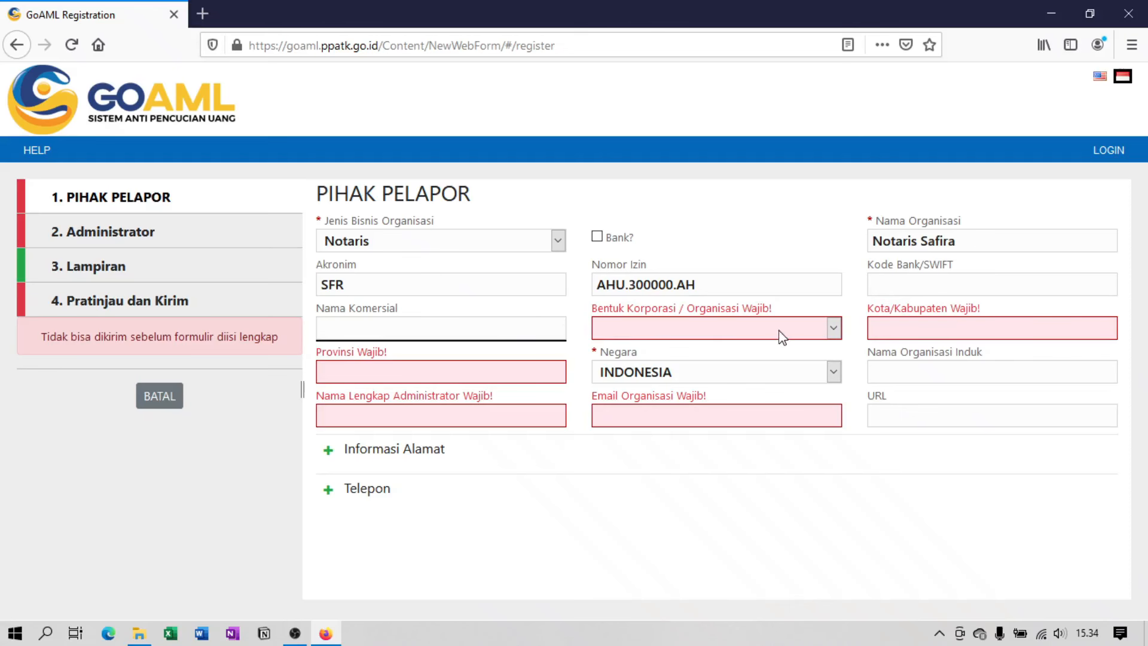
click(832, 329)
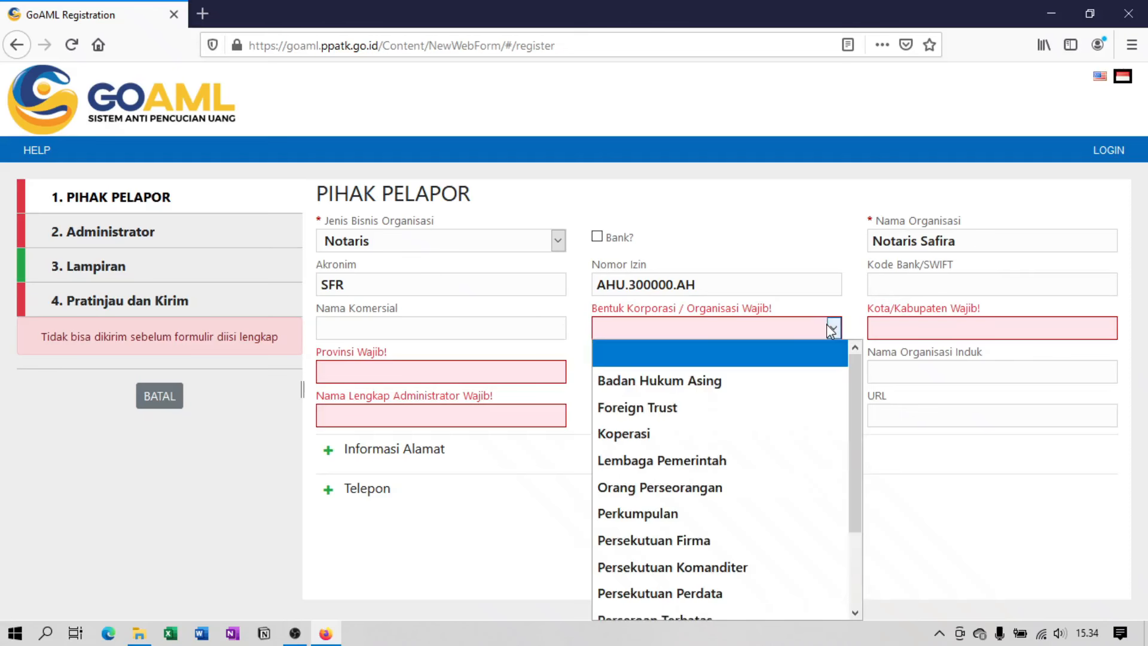
click(772, 488)
Set the city to Jakarta Pusat and the province to DKI Jakarta, keeping country INDONESIA.
click(1064, 327)
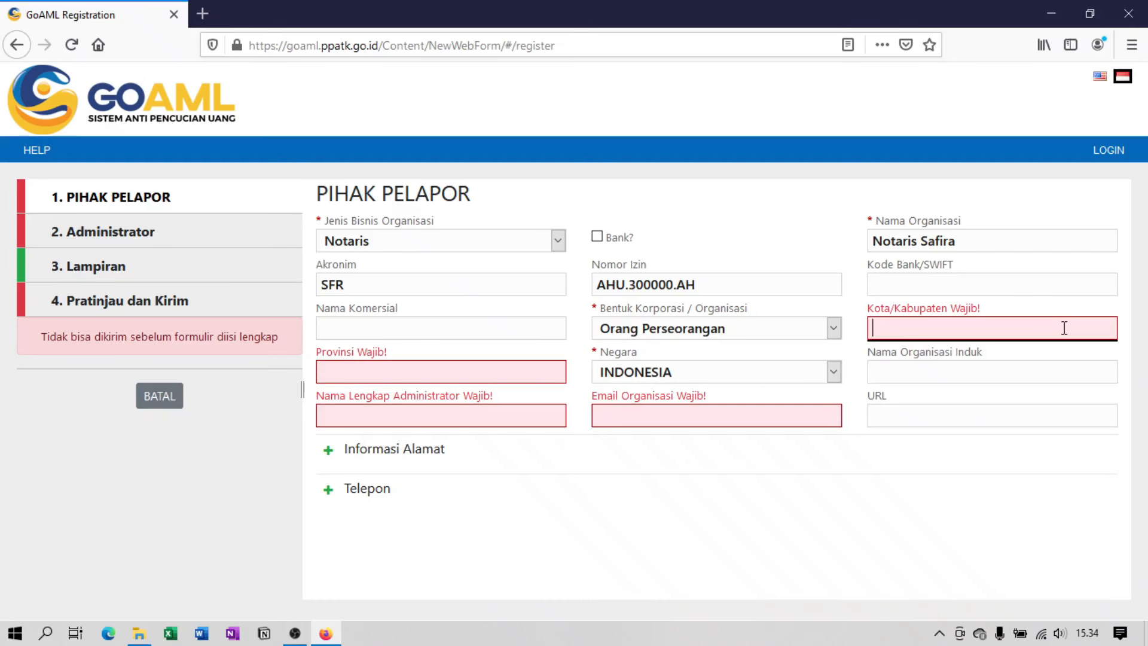
text(Jakarta)
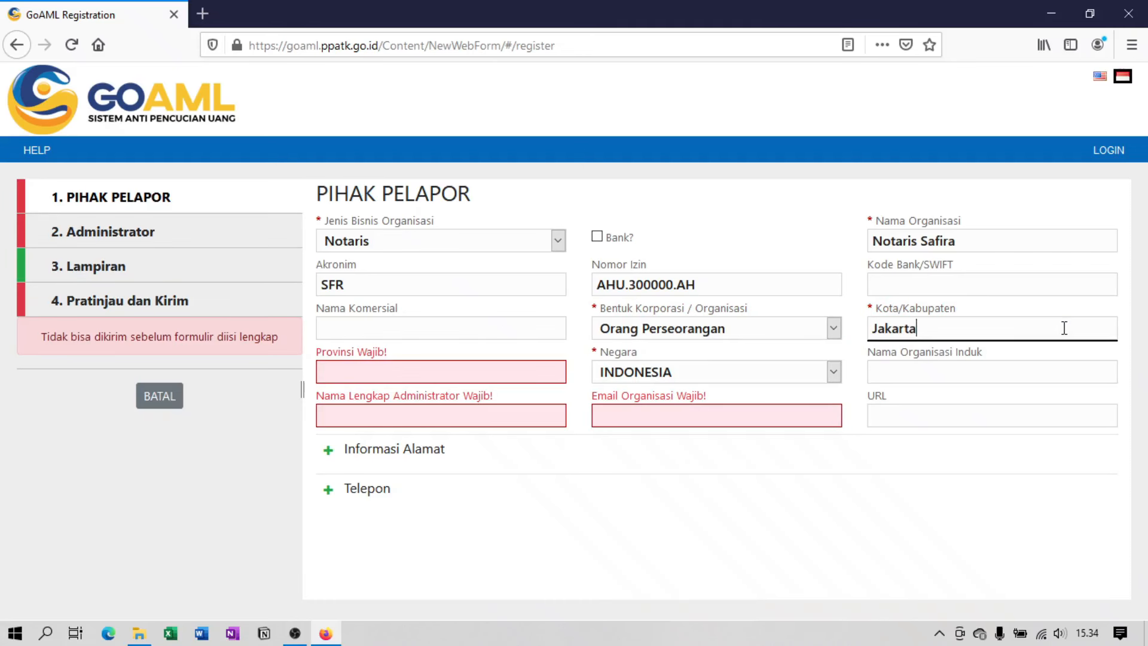
text( Pusat)
click(556, 372)
text(DK)
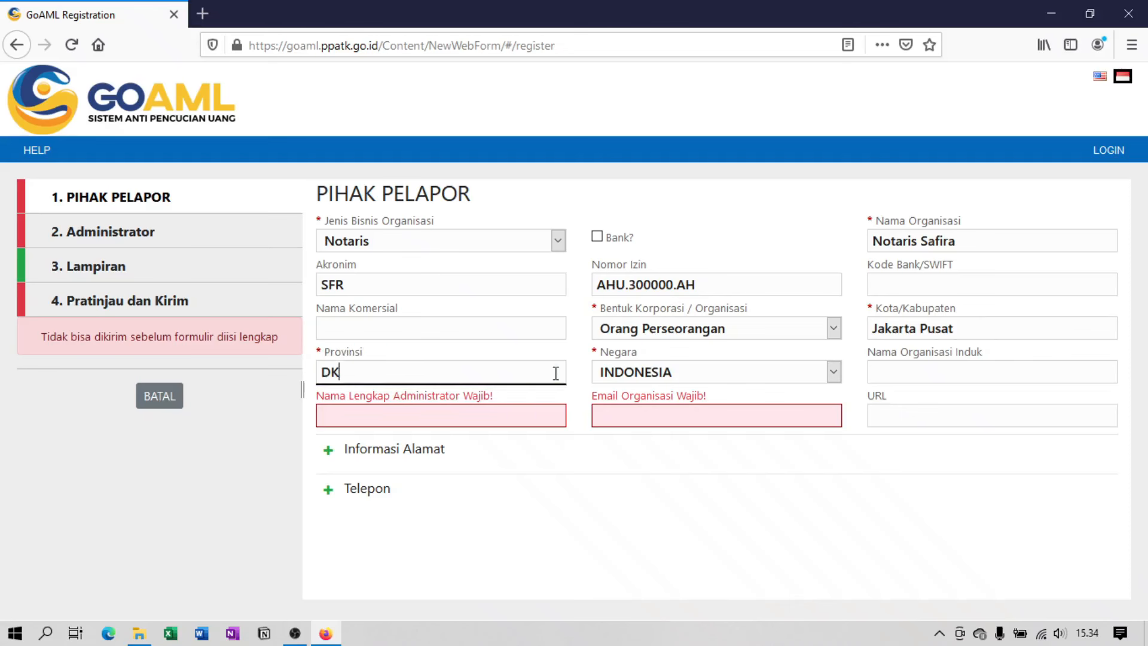
text(I Jakarta)
click(835, 372)
click(835, 372)
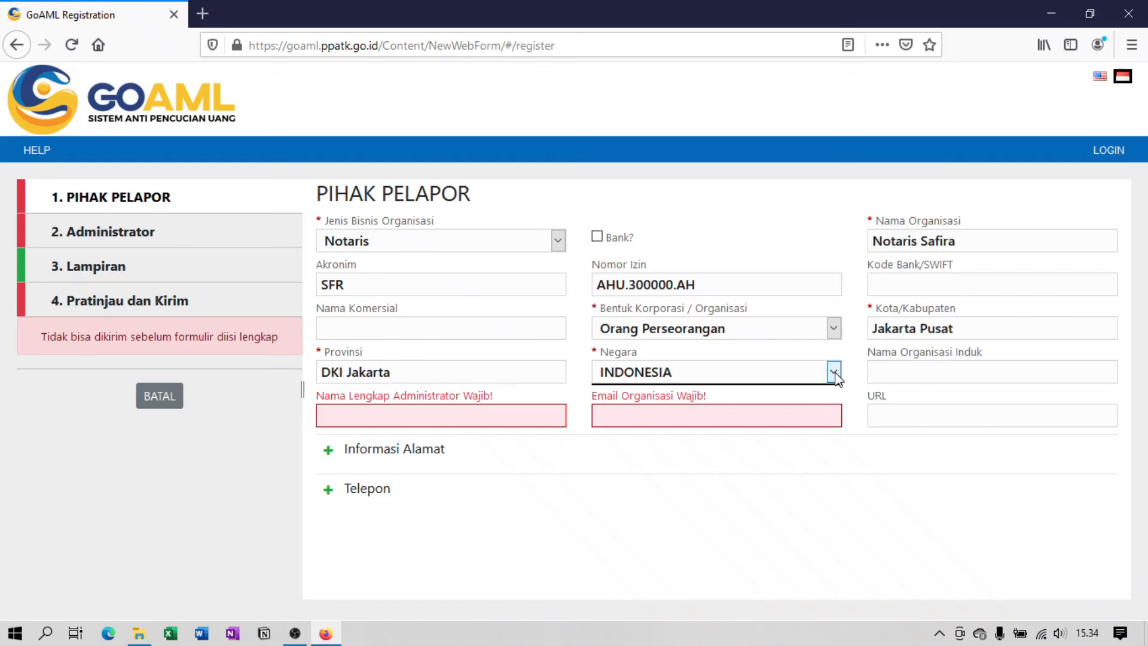
click(1080, 375)
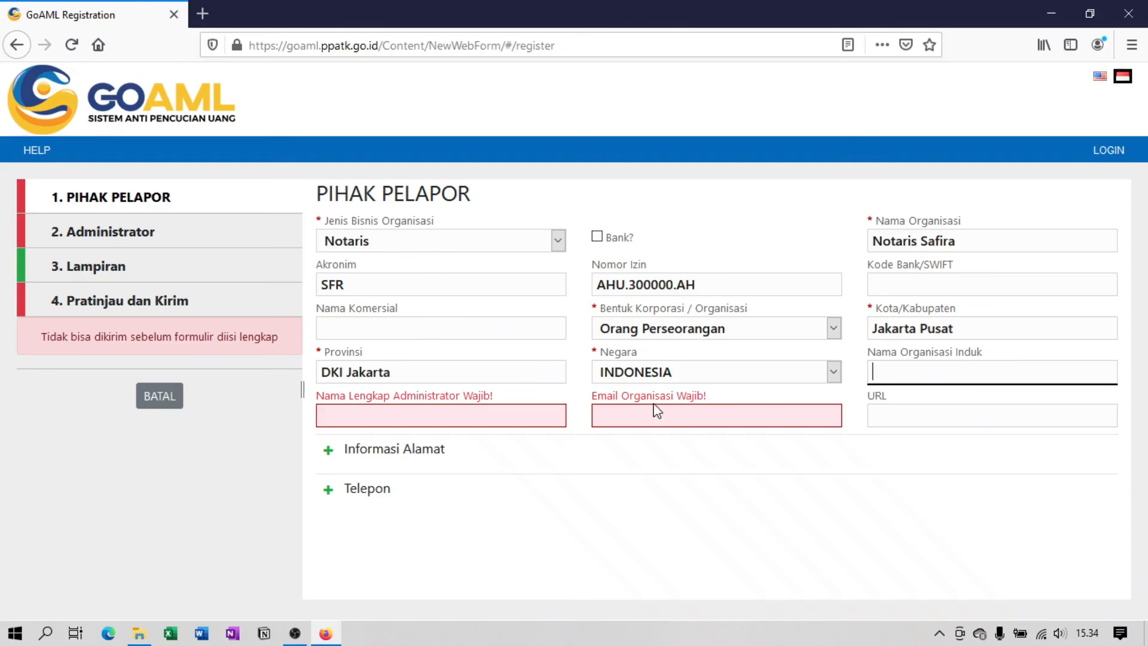
Enter the administrator's full name and the organisation's e-mail address.
click(543, 424)
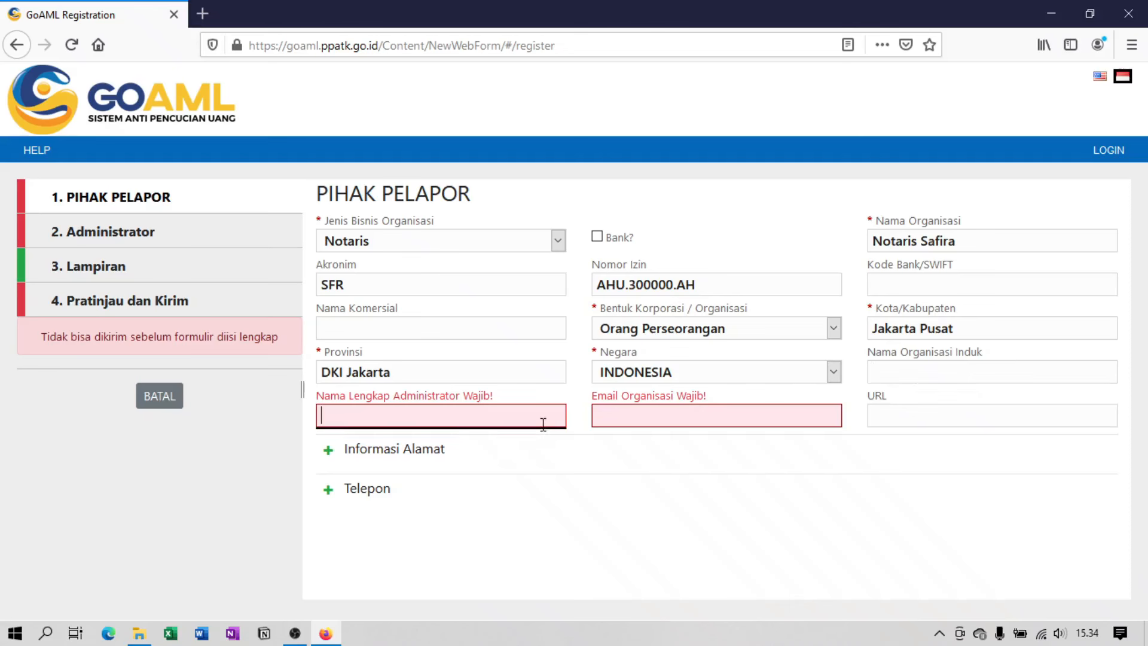
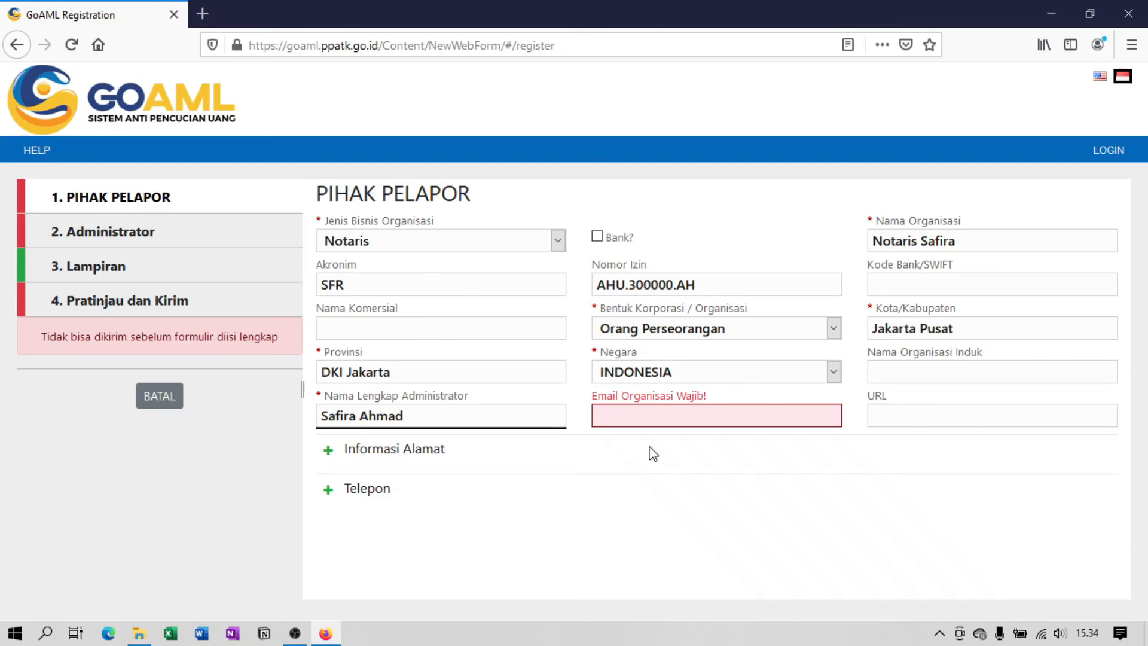
click(822, 414)
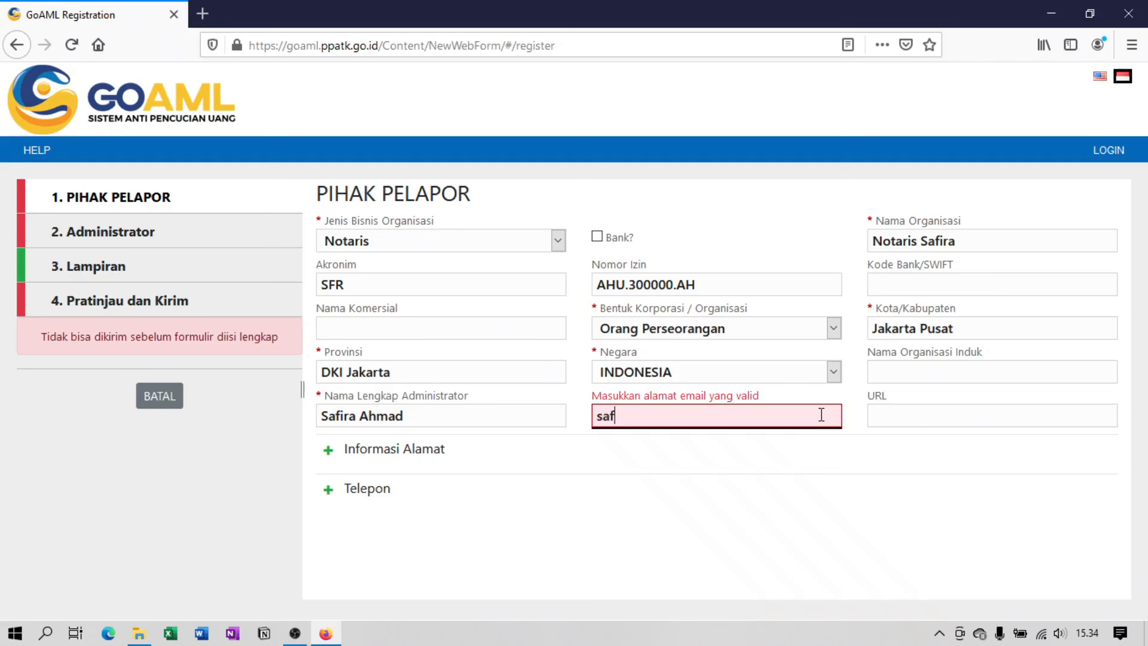
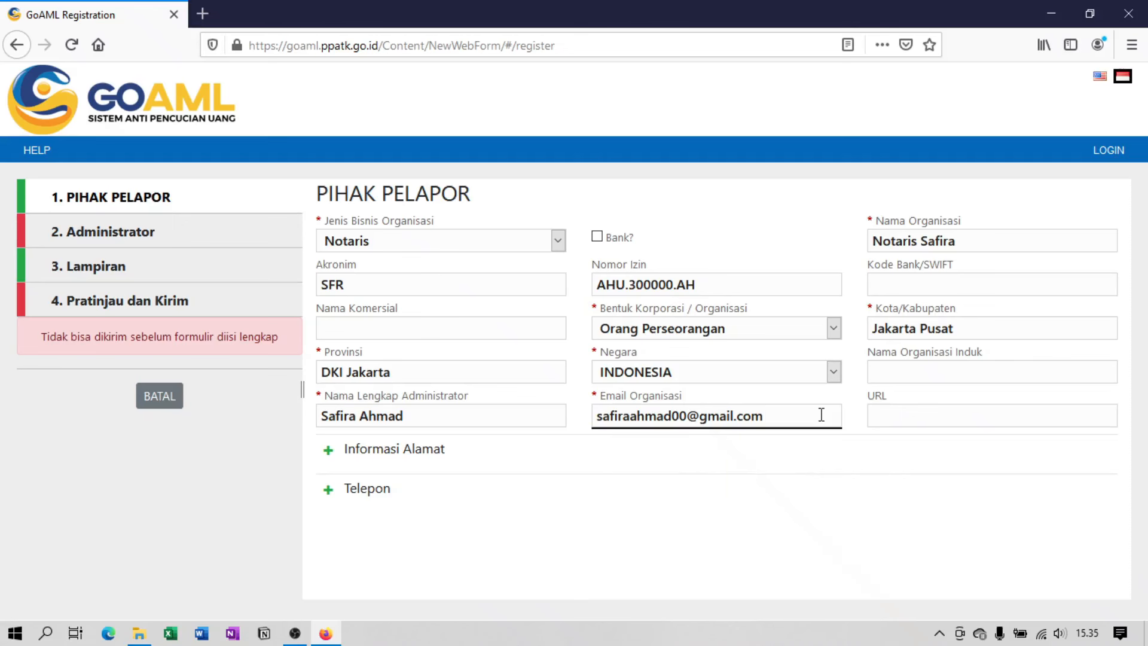
click(1035, 421)
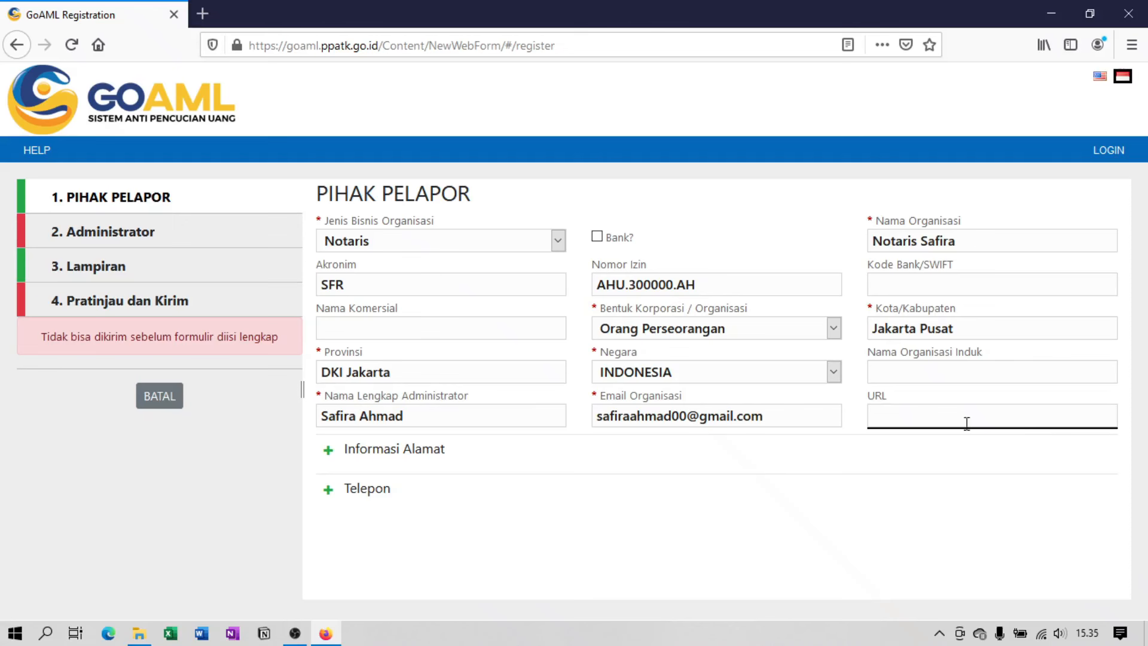
Add address #1 with type Kantor and enter the office street address.
click(328, 455)
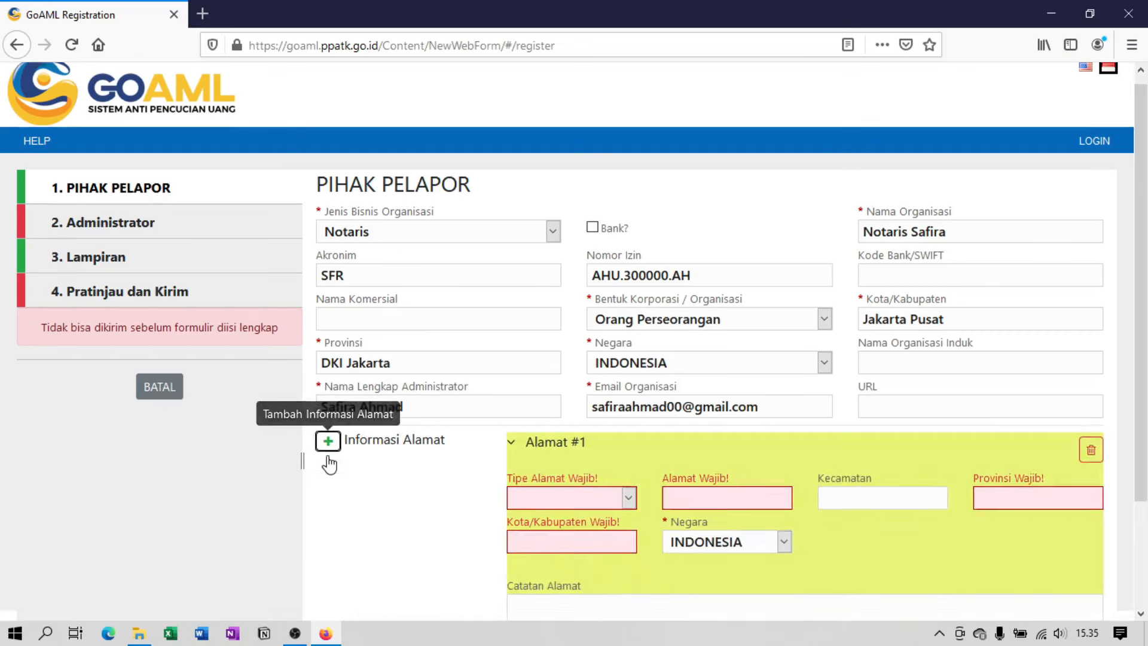
scroll(331, 464, down, 3)
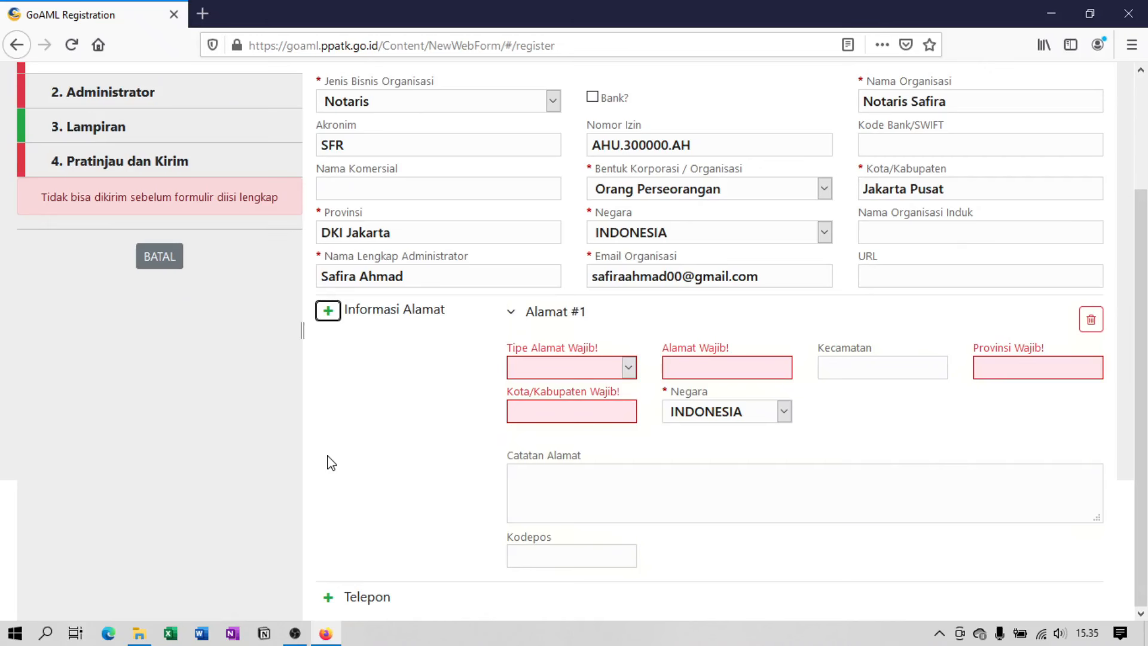
click(628, 367)
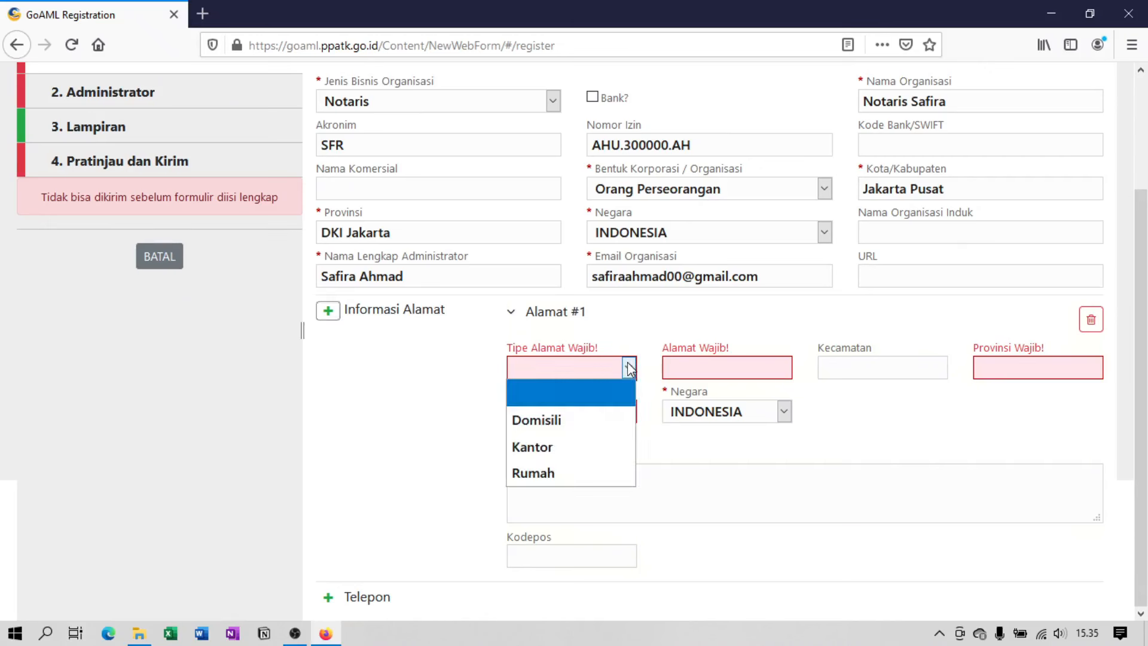
click(598, 447)
click(768, 367)
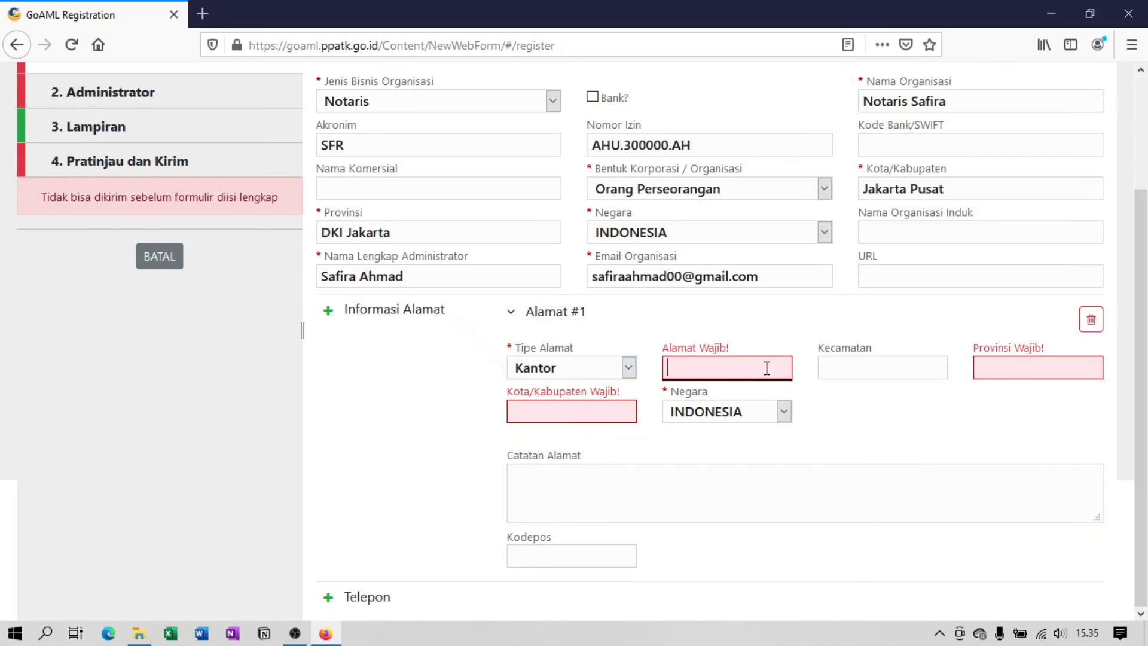
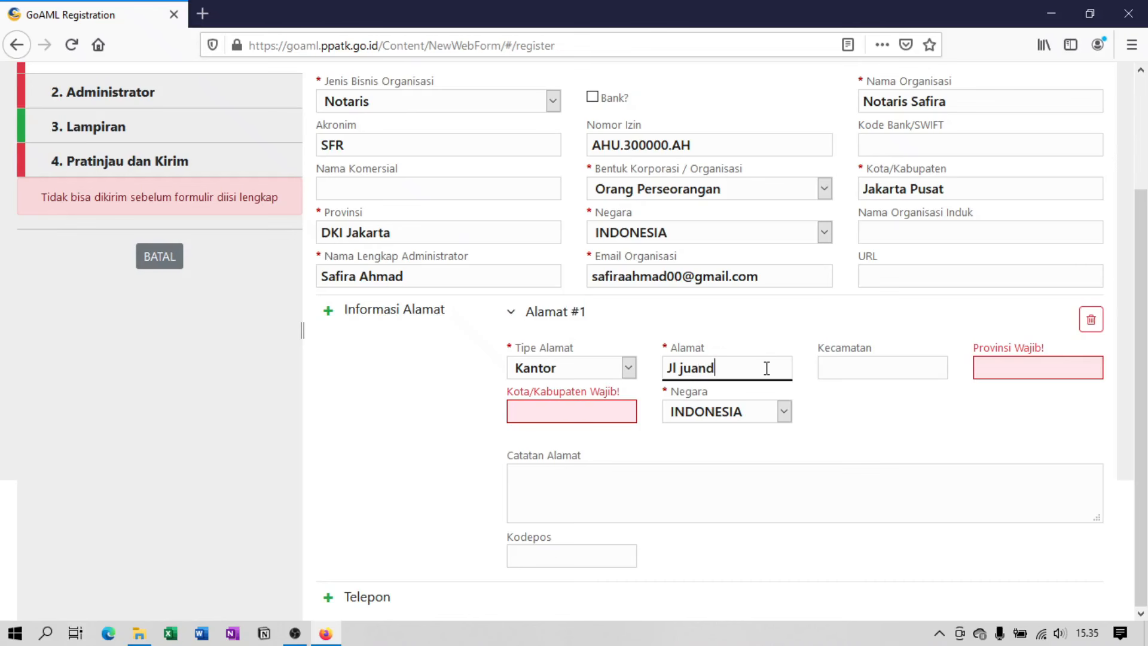
Fill in district Gambir, province DKI Jakarta, city Jakarta Pusat and the postal code.
click(855, 366)
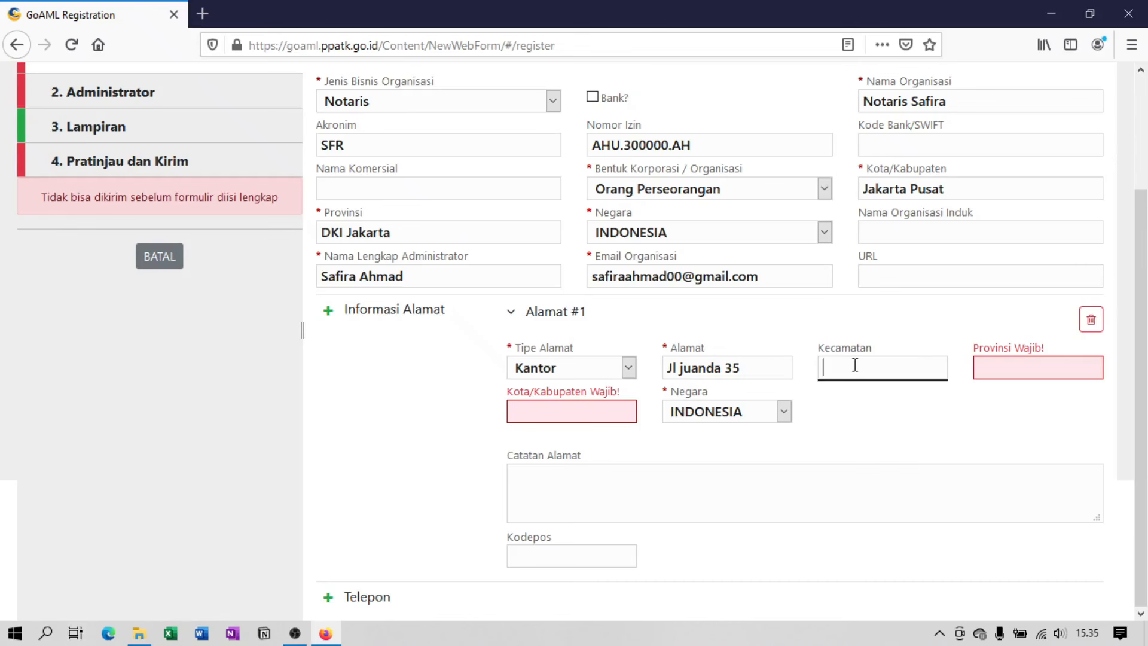
text(Gambir)
click(1046, 365)
text(DKI Jak)
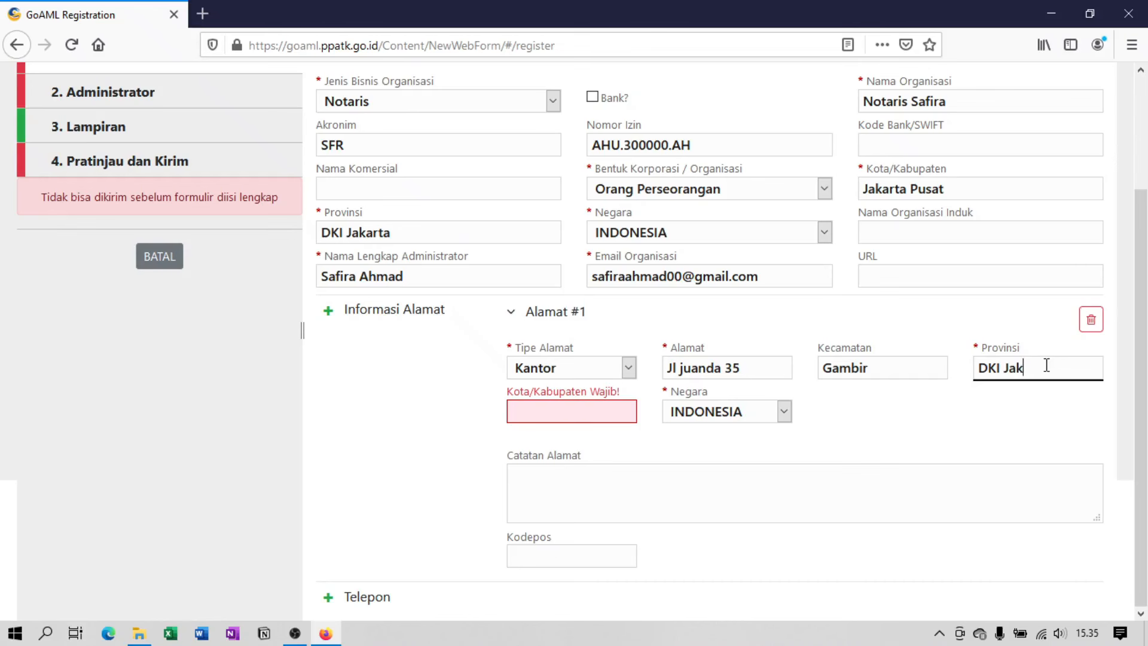
text(arta)
click(625, 417)
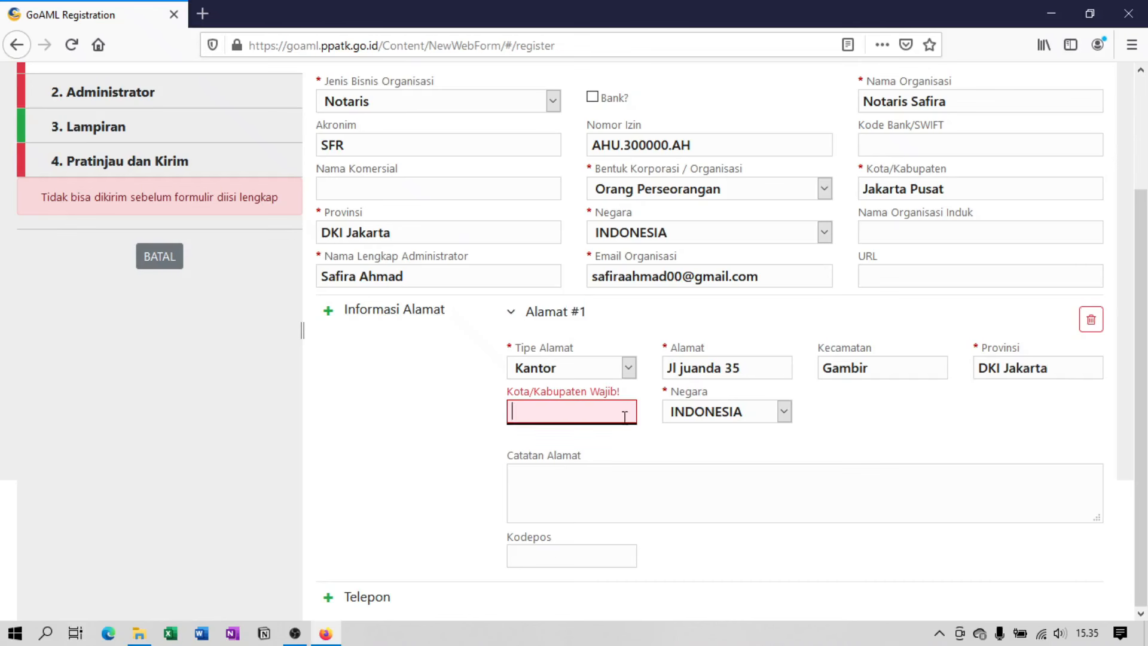
text(Jakarta)
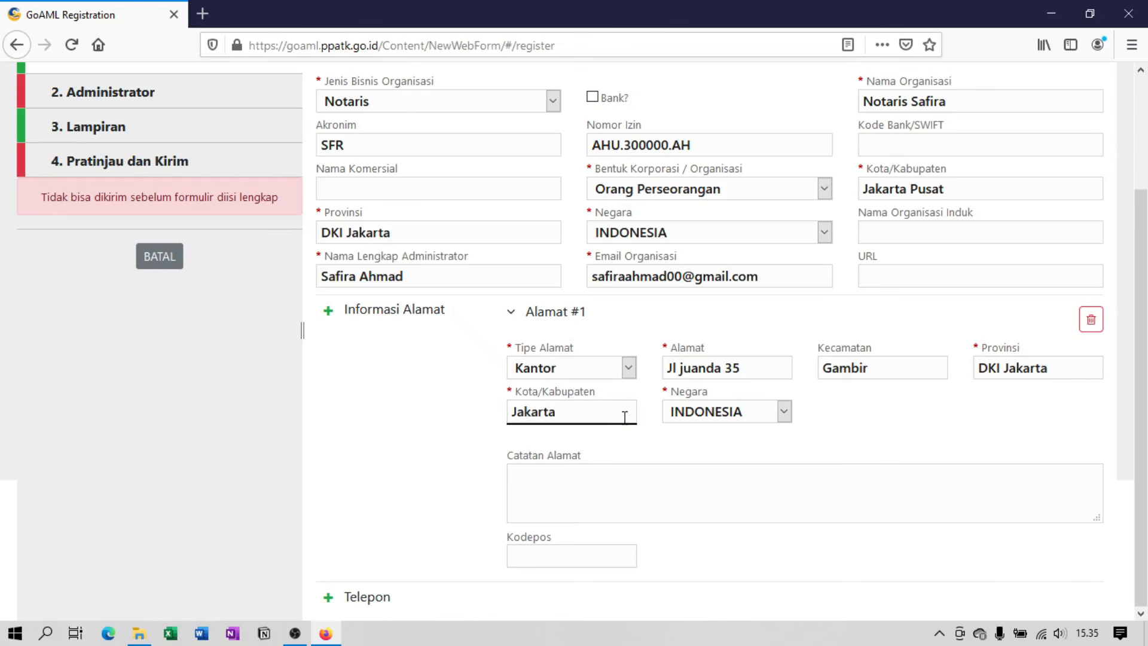
text( Pusat)
click(606, 556)
text(10120)
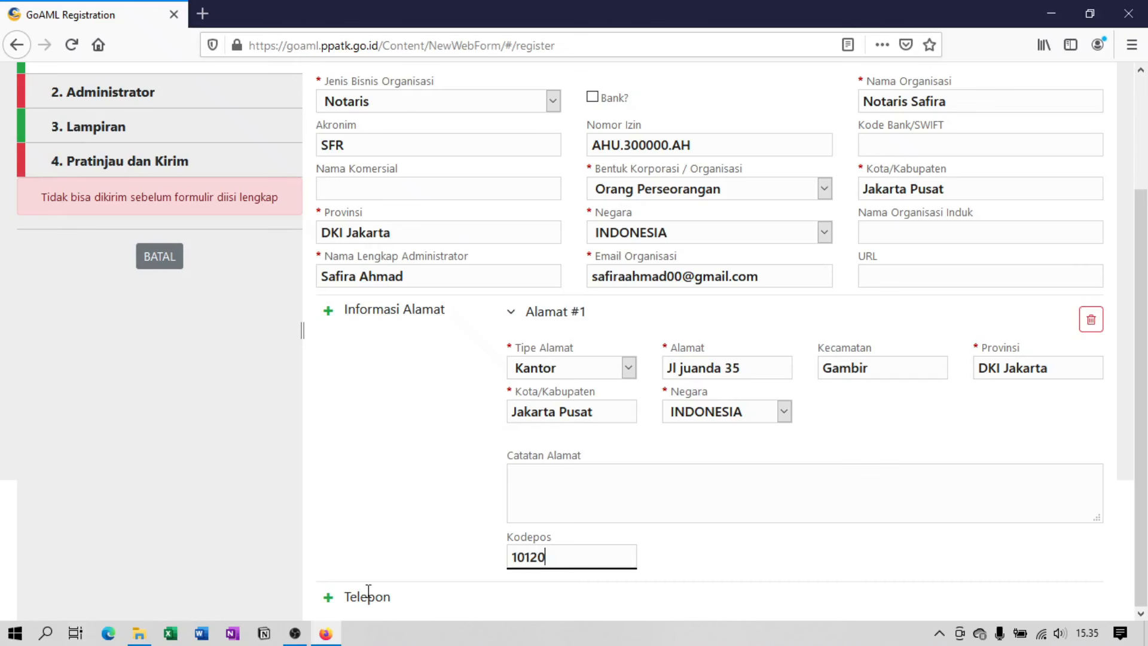
Add a Kantor PSTN telephone entry with area code 62 and the phone number.
click(329, 597)
click(616, 551)
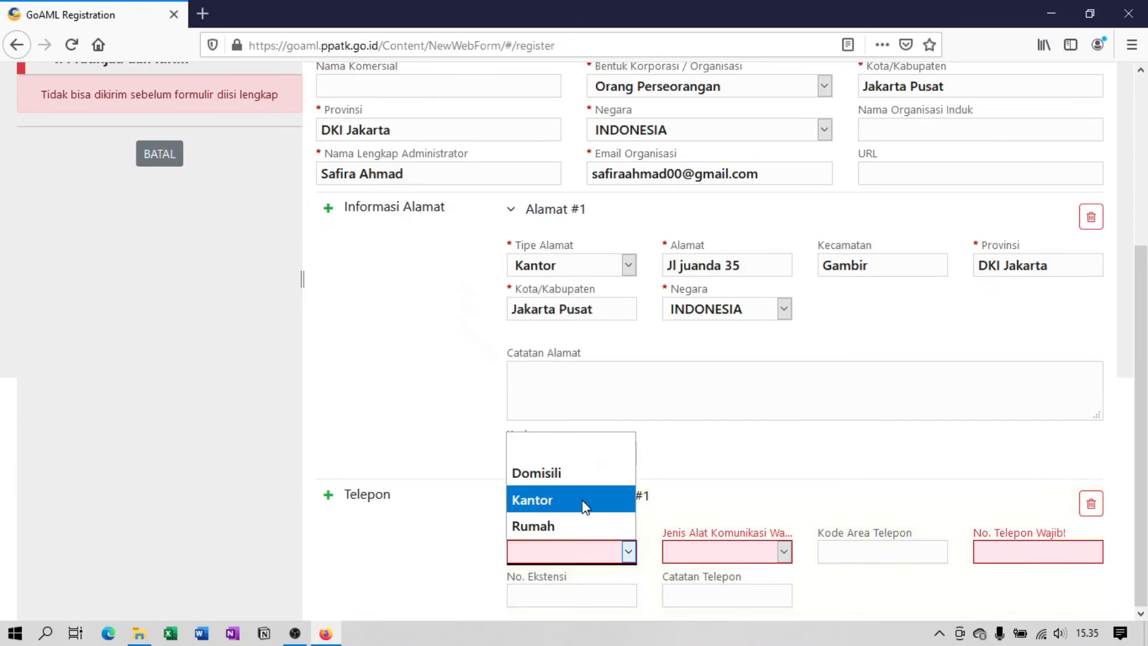
click(607, 500)
click(784, 551)
click(756, 499)
click(833, 552)
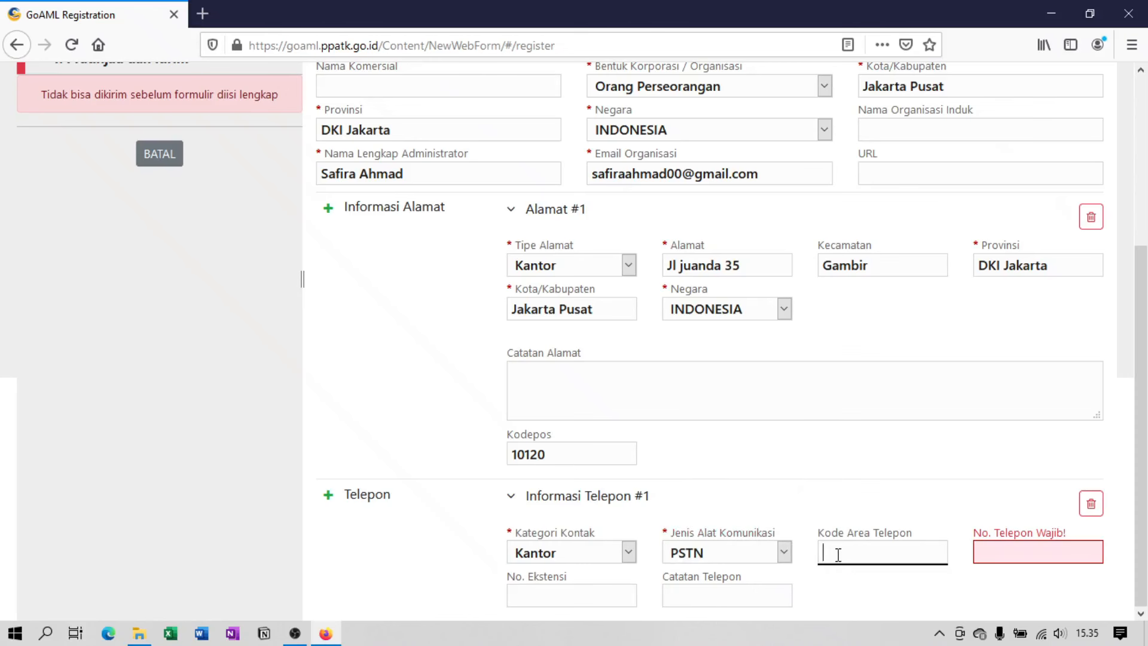
text(62)
click(1018, 551)
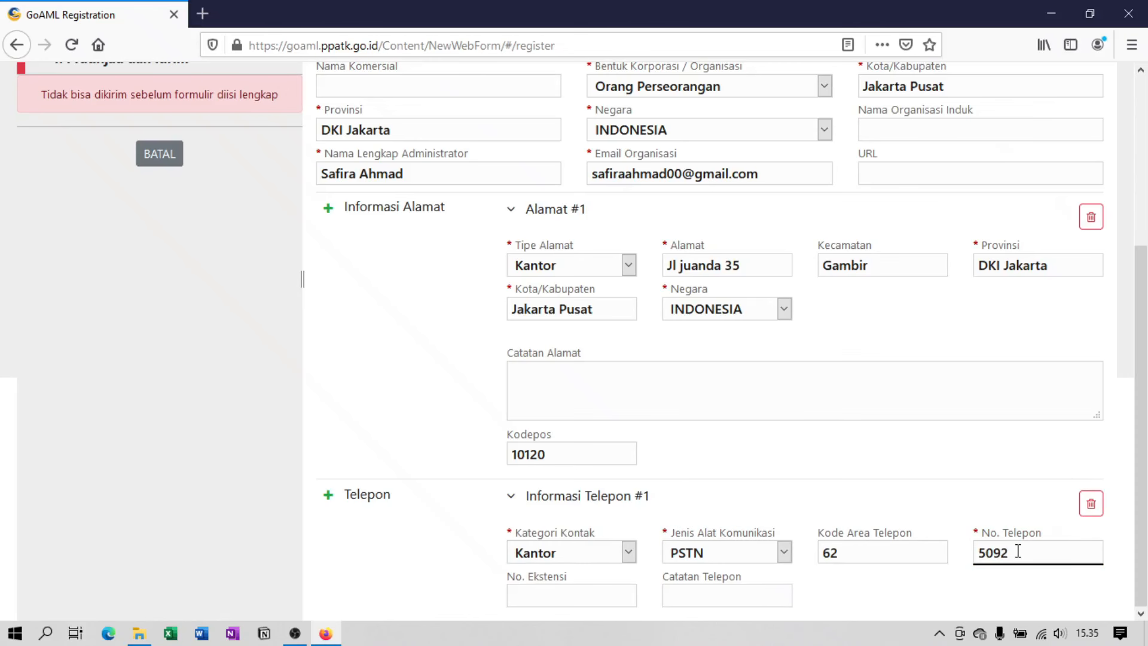
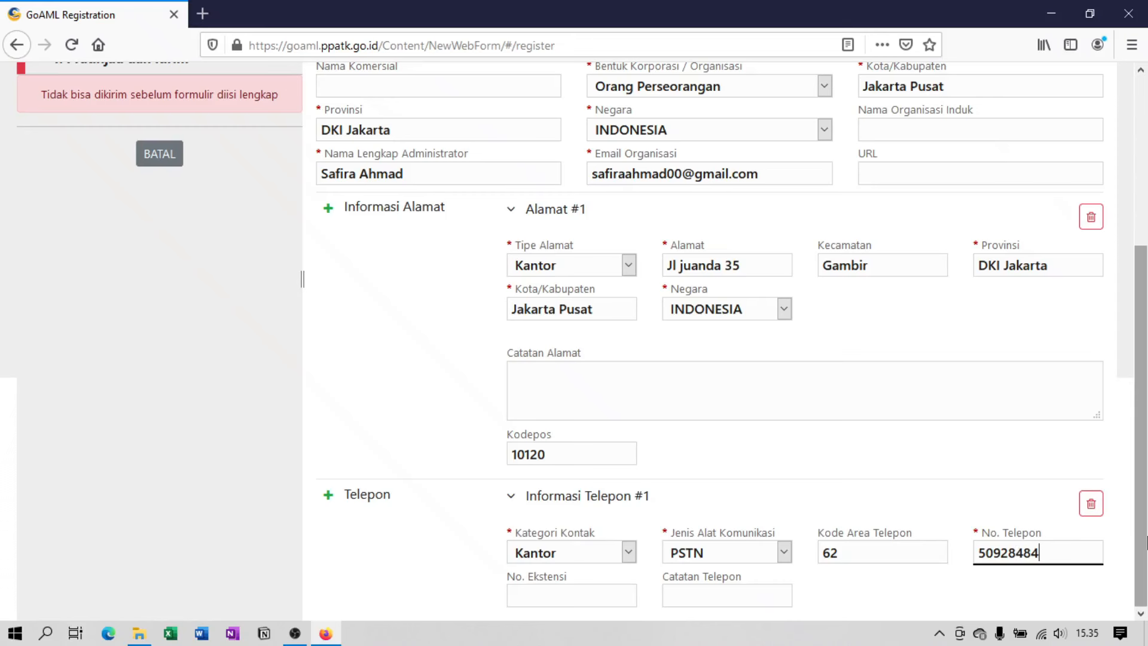
drag(1146, 541, 1145, 368)
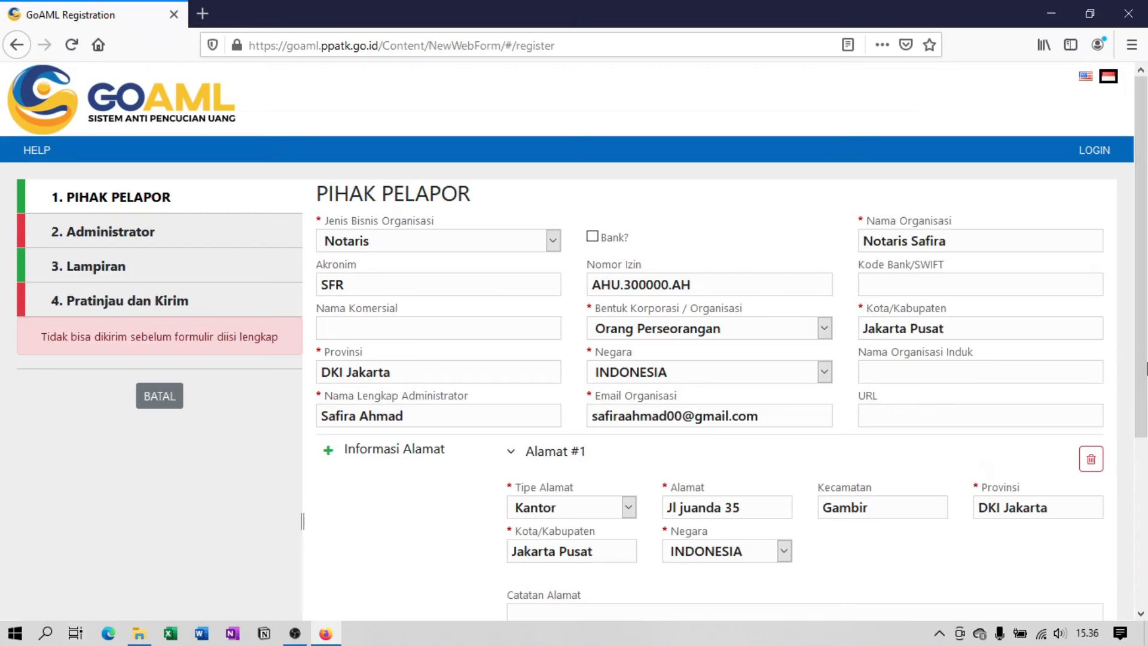
Go to the '2. Administrator' section of the registration.
click(262, 252)
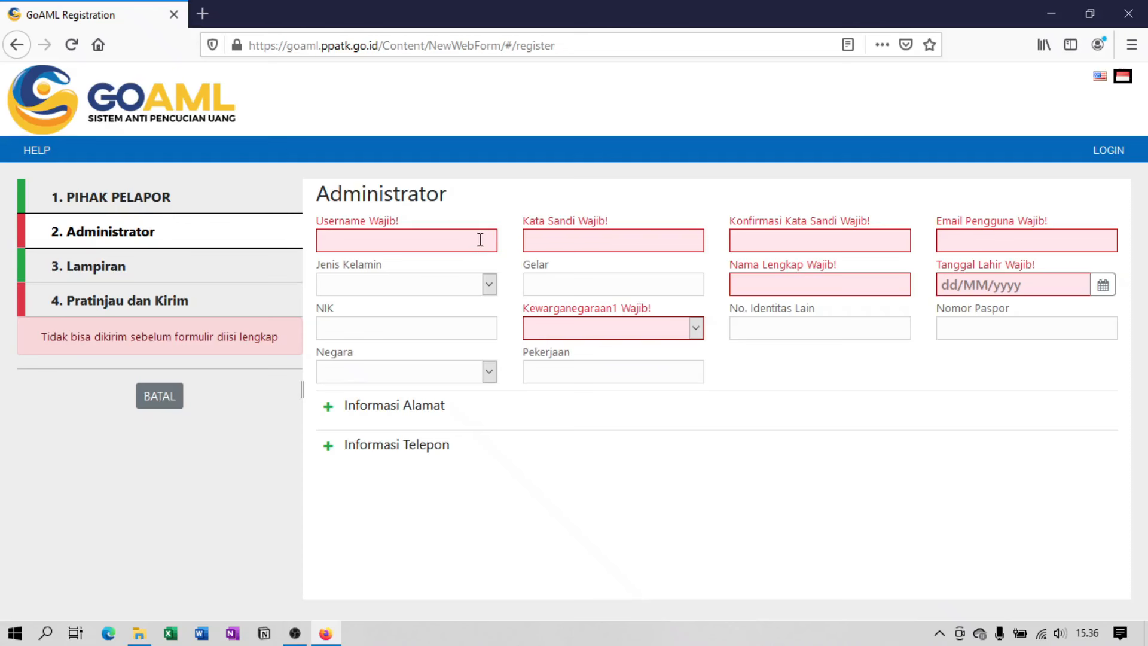
Enter the administrator's username, password and password confirmation.
click(478, 242)
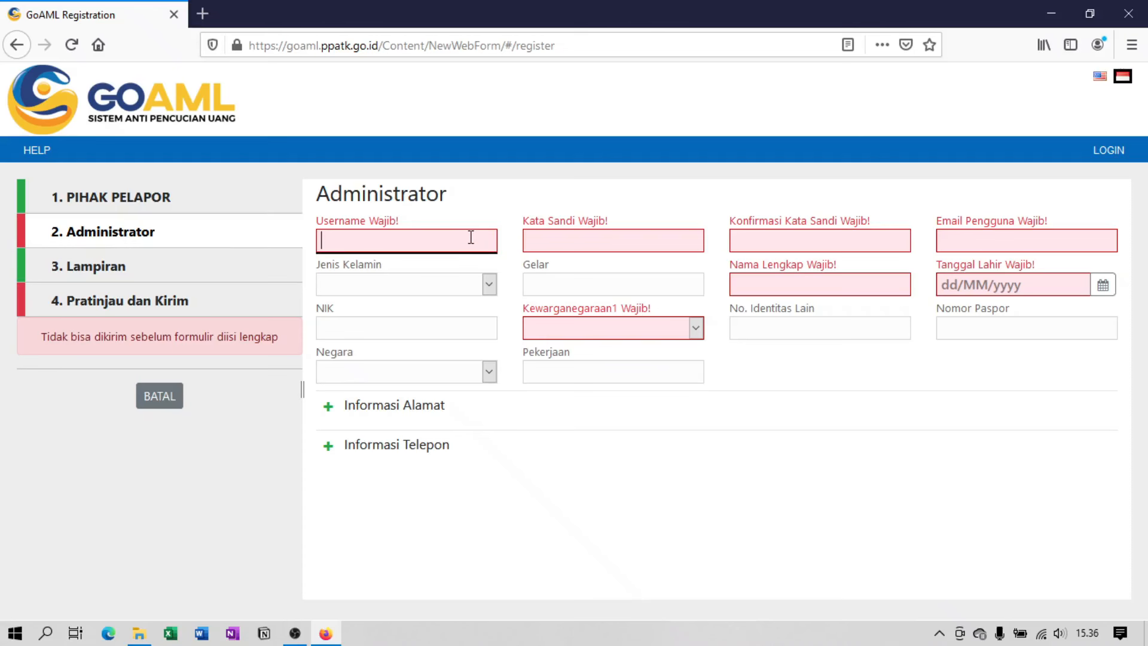
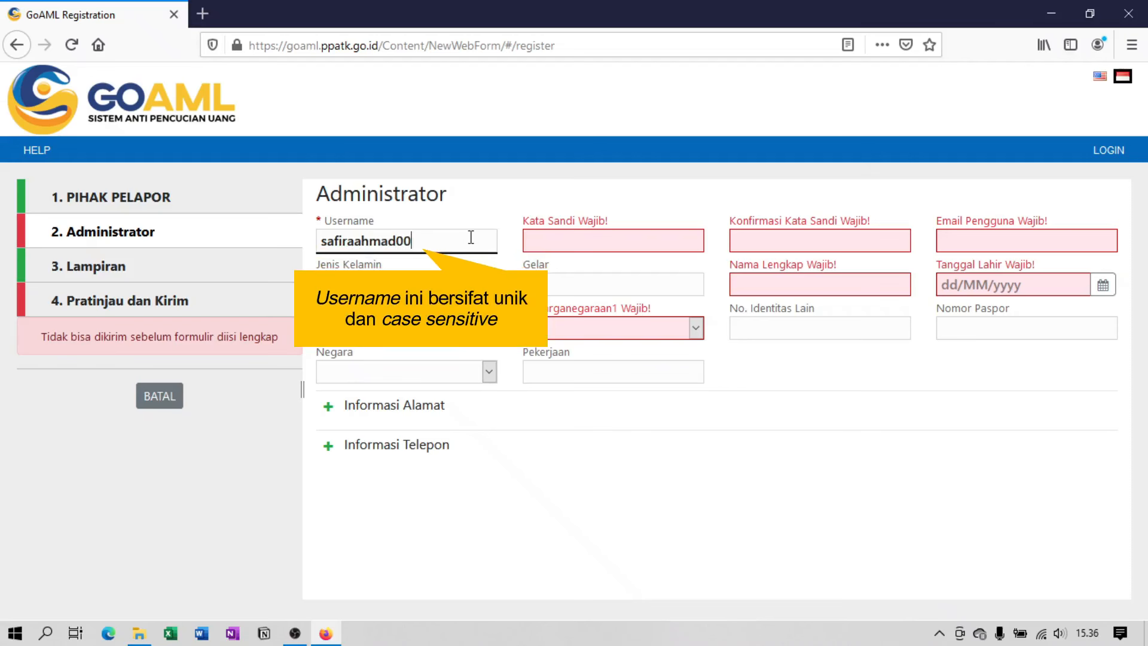
click(700, 243)
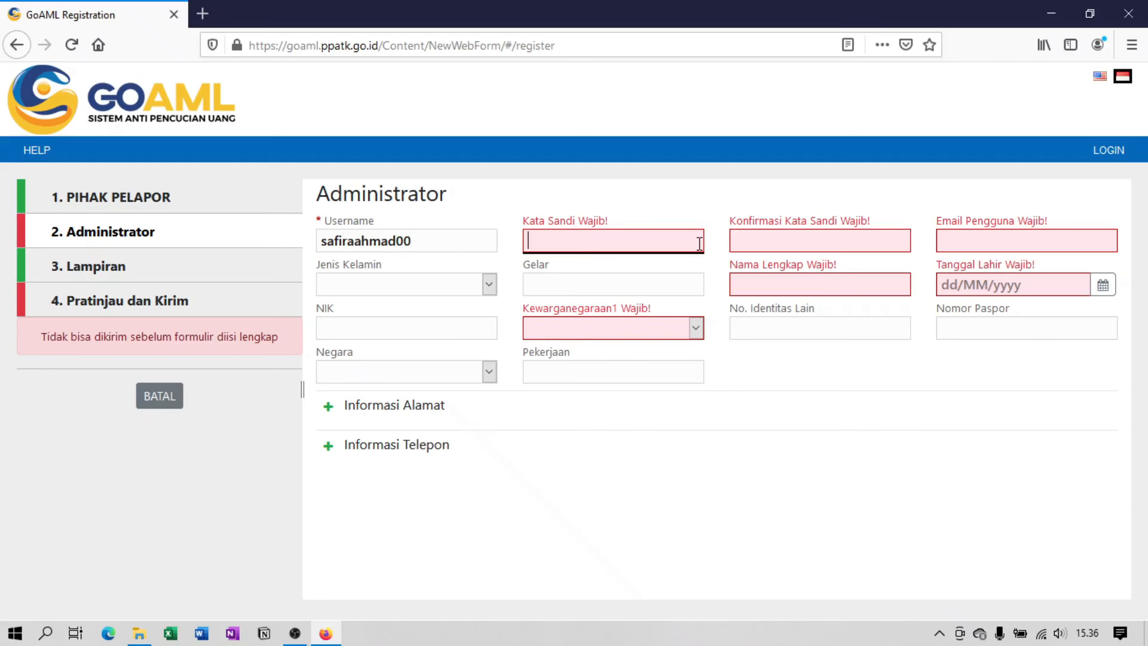
text(•••••••)
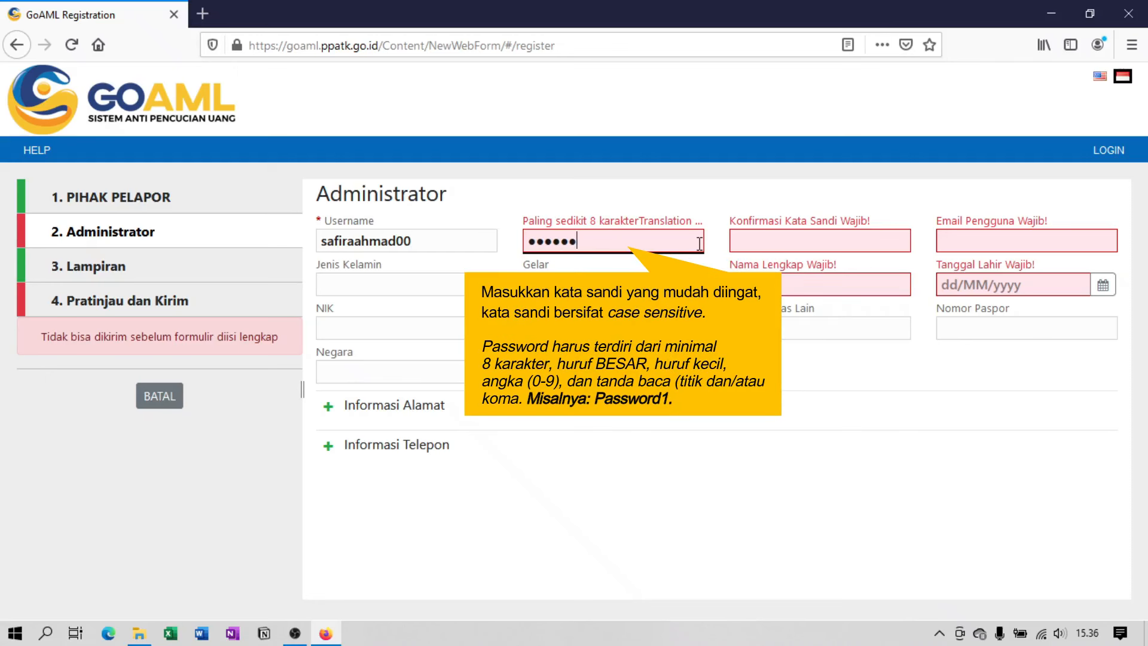
text(•••)
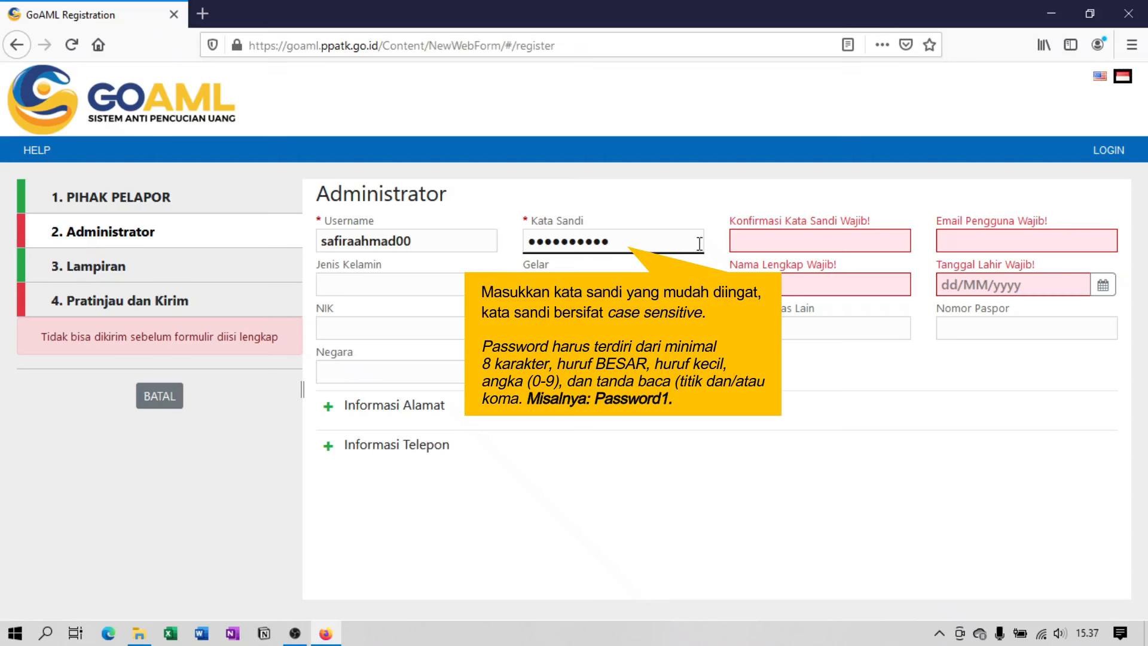
click(897, 246)
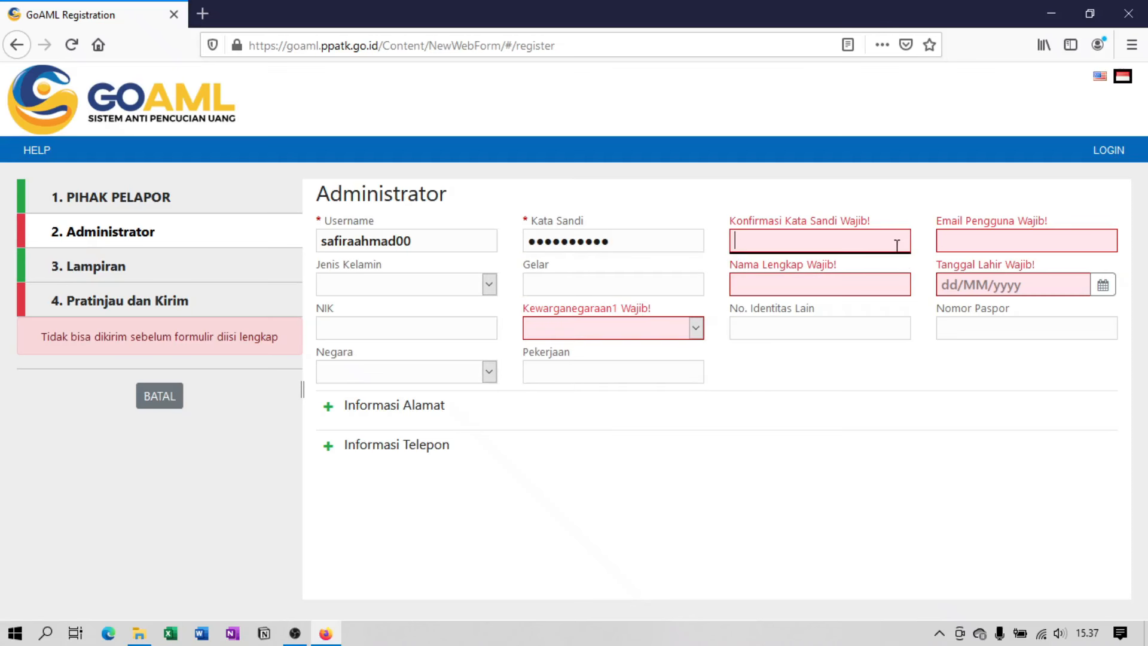
text(••••••••••)
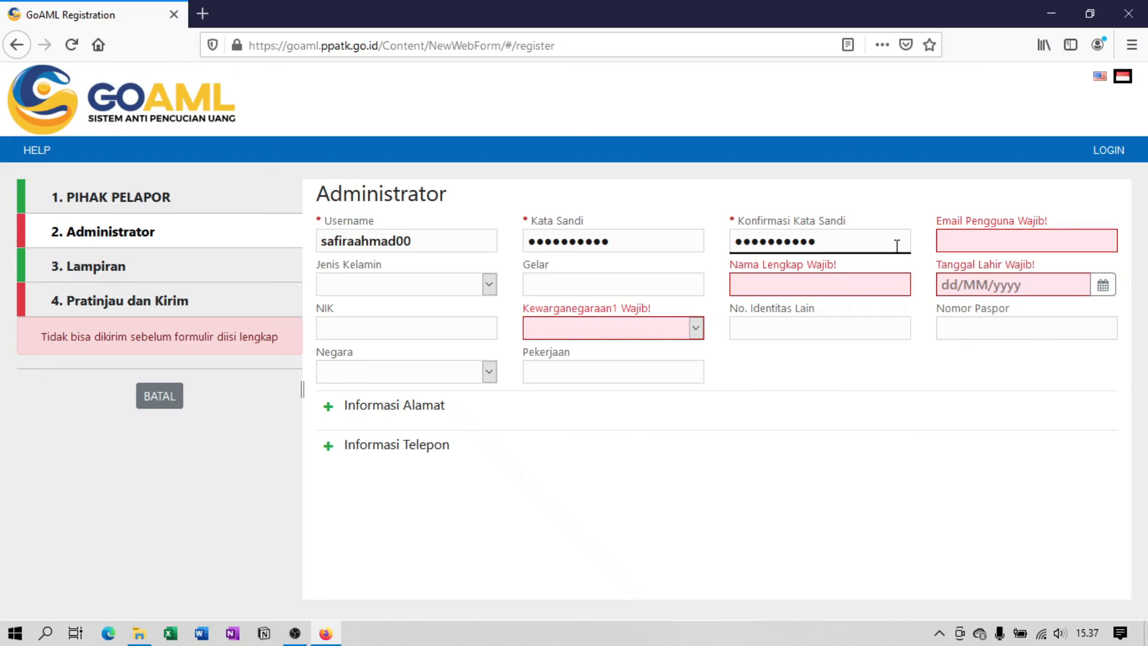
Enter the user e-mail, gender Perempuan, title S.H., M.Kn. and the administrator's full name.
click(1098, 241)
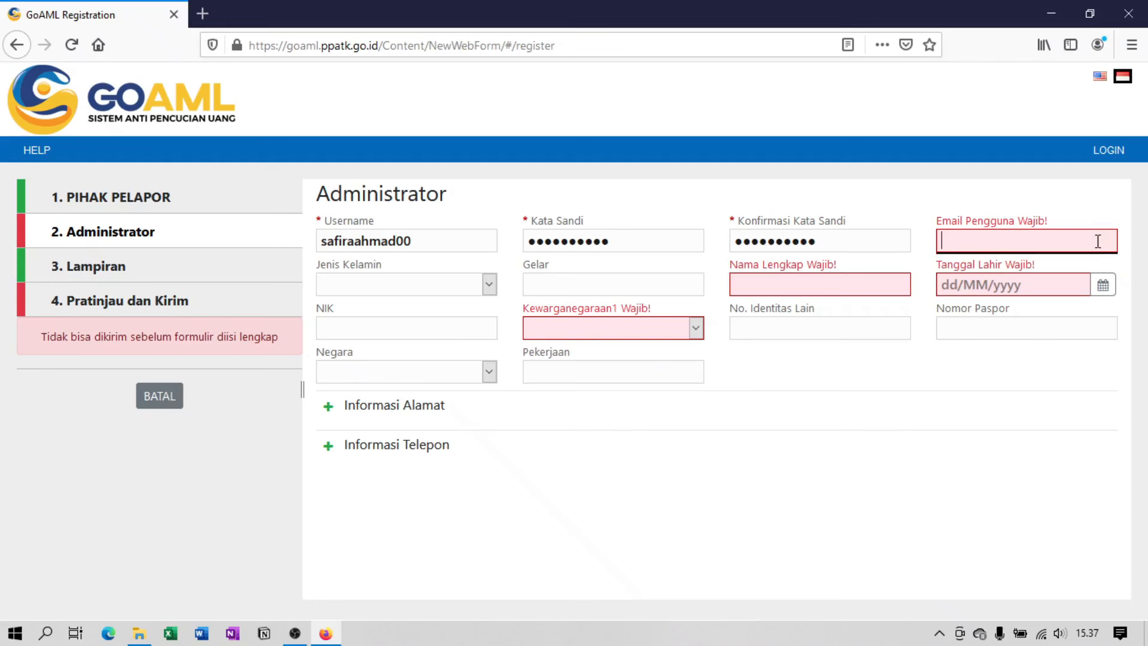
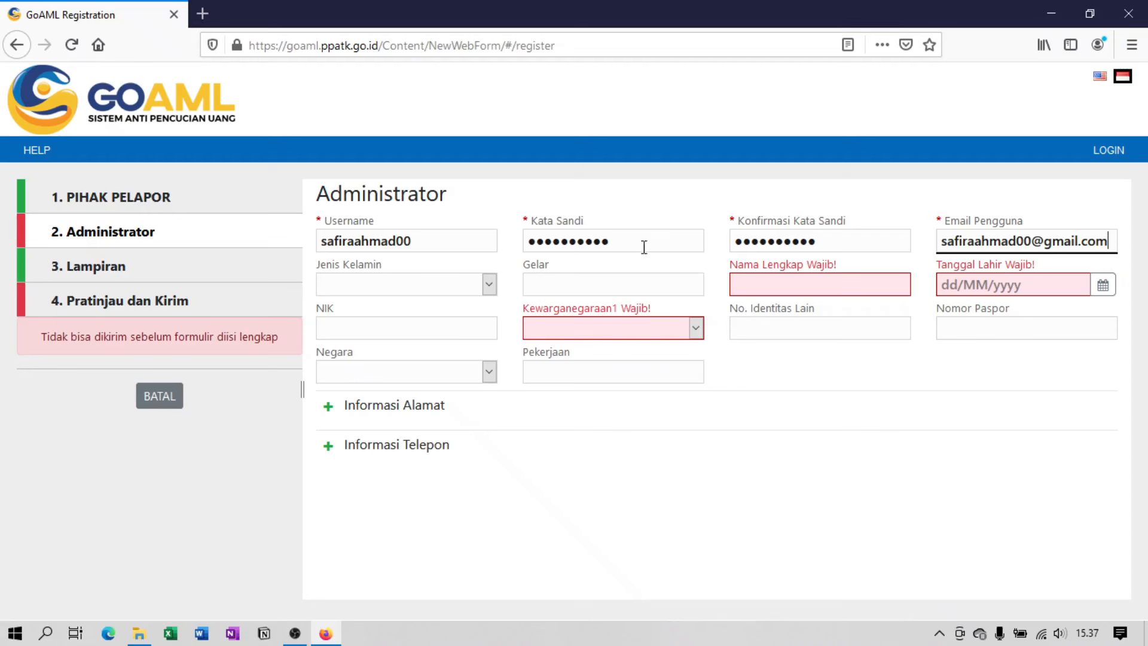
click(489, 286)
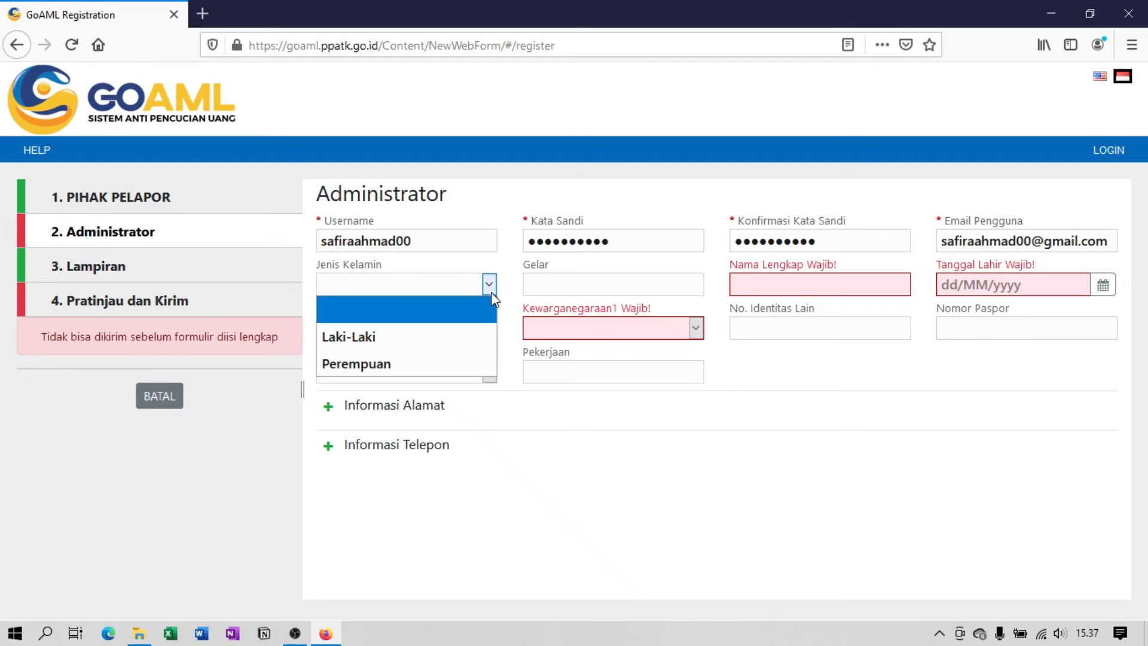
click(487, 357)
click(687, 284)
text(S)
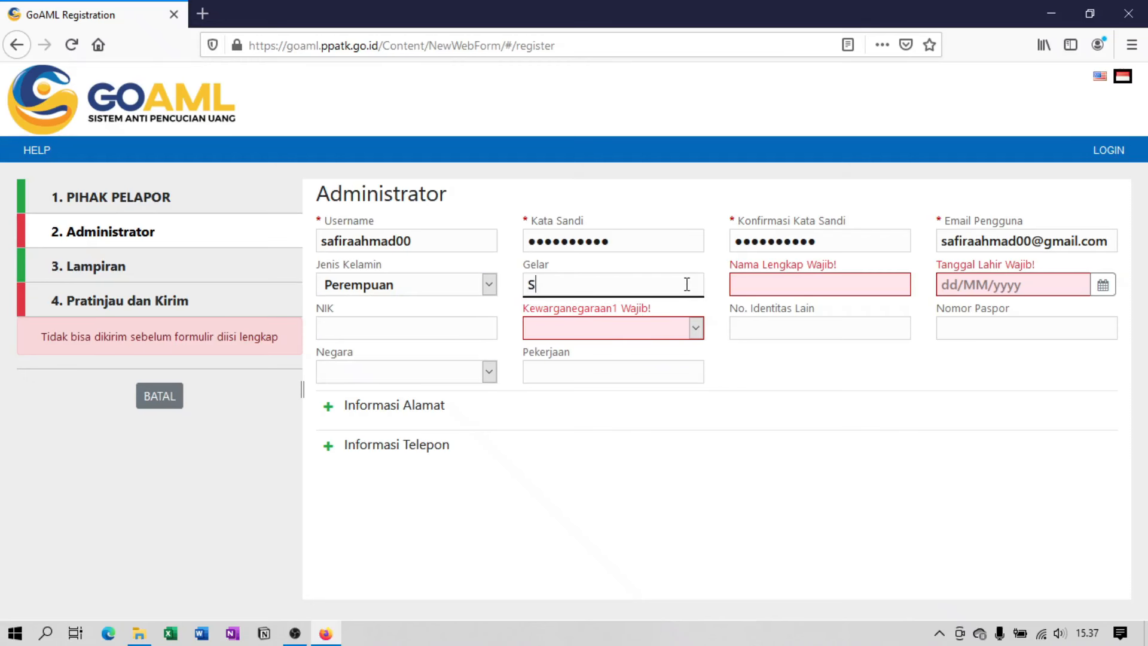
text(.H., M.Kn.)
key(Tab)
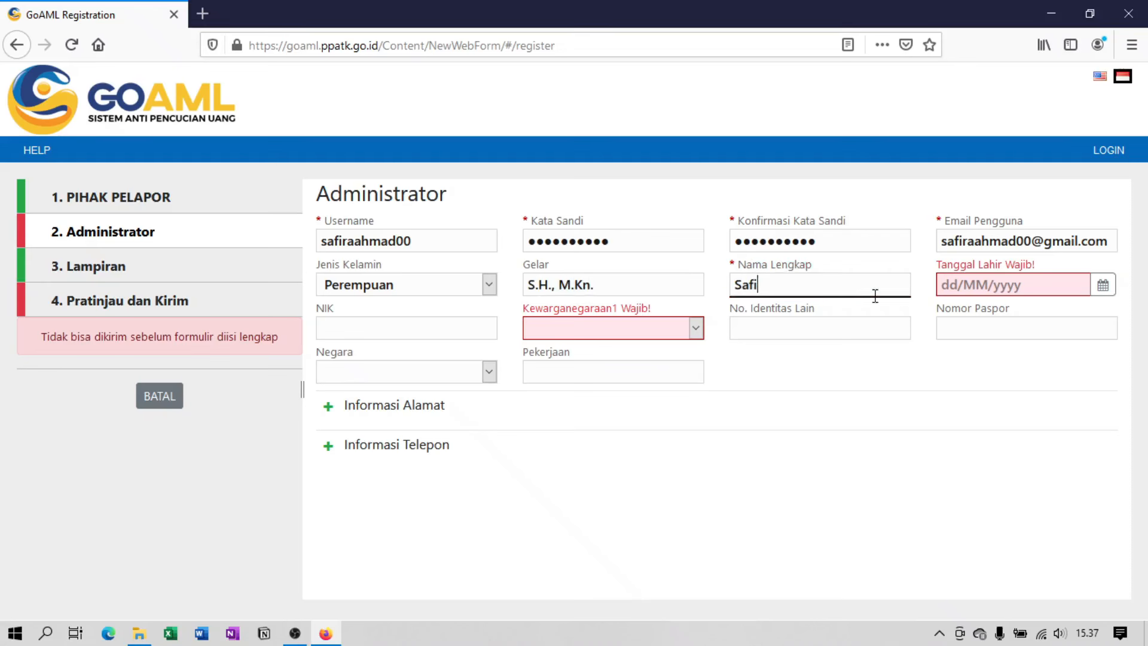
click(1103, 284)
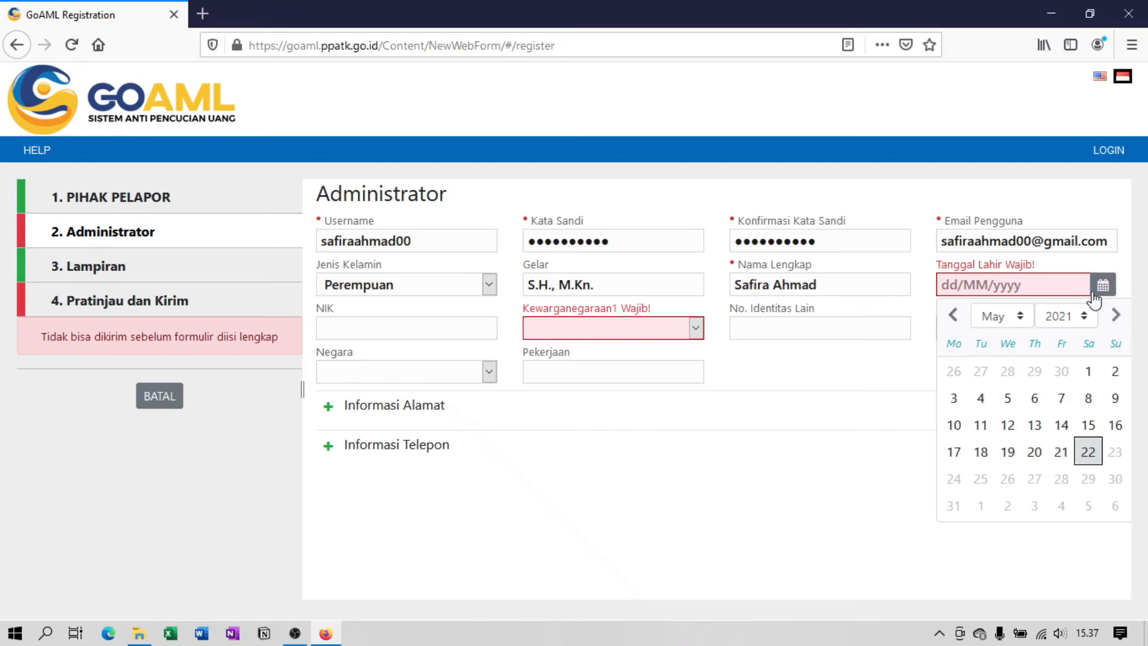
click(1077, 316)
click(1054, 344)
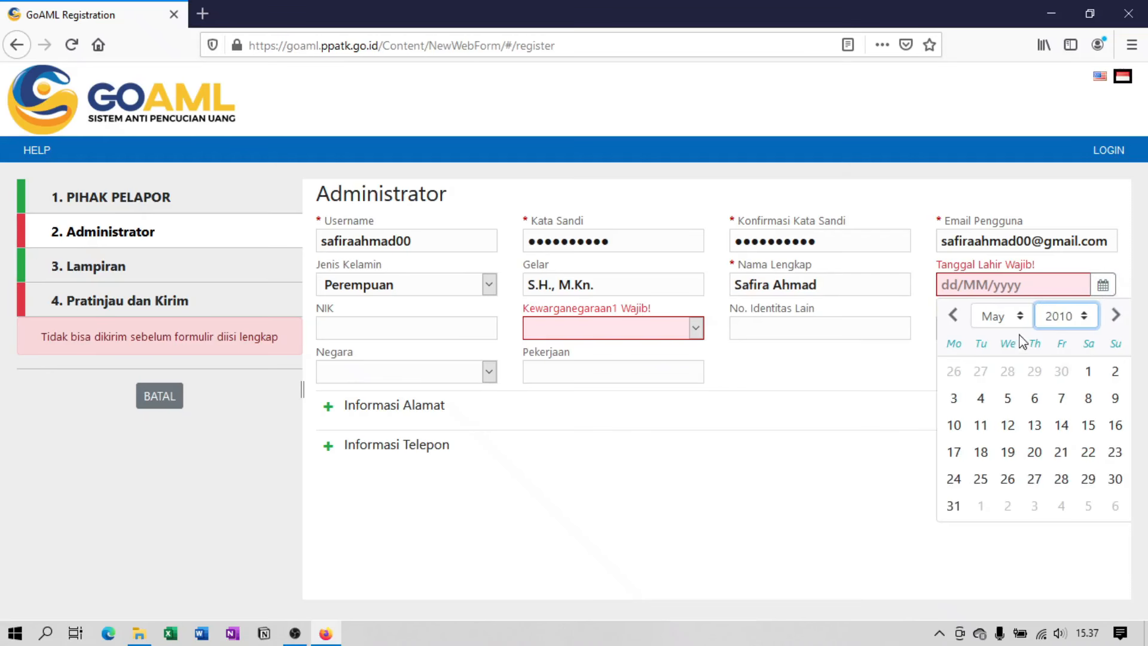
click(1035, 425)
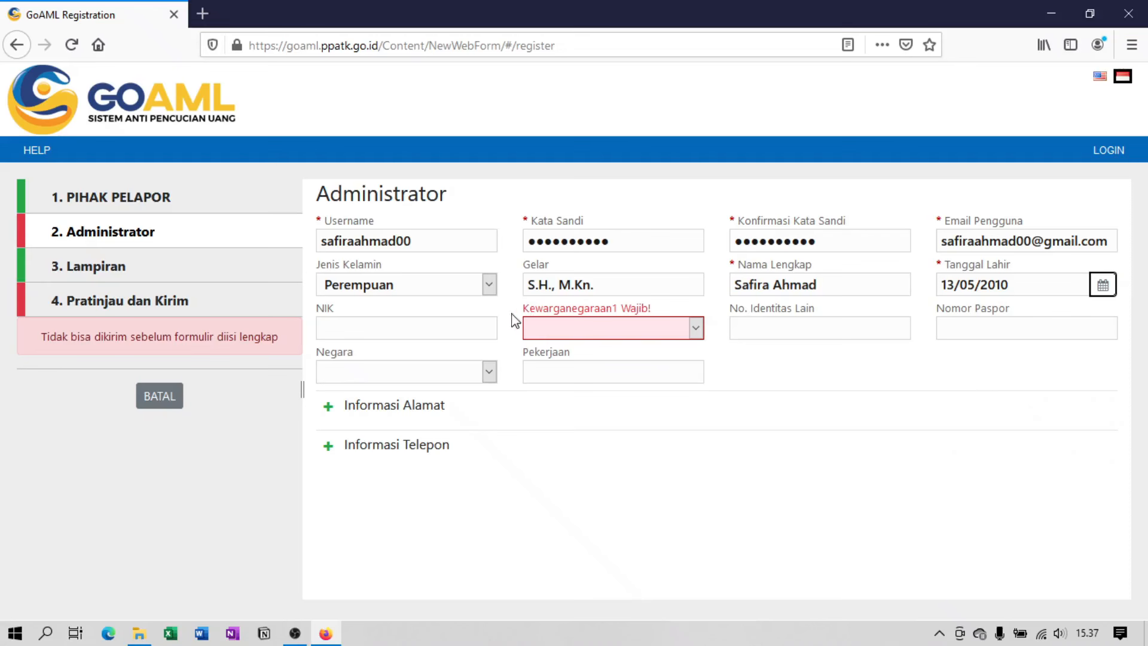
click(477, 327)
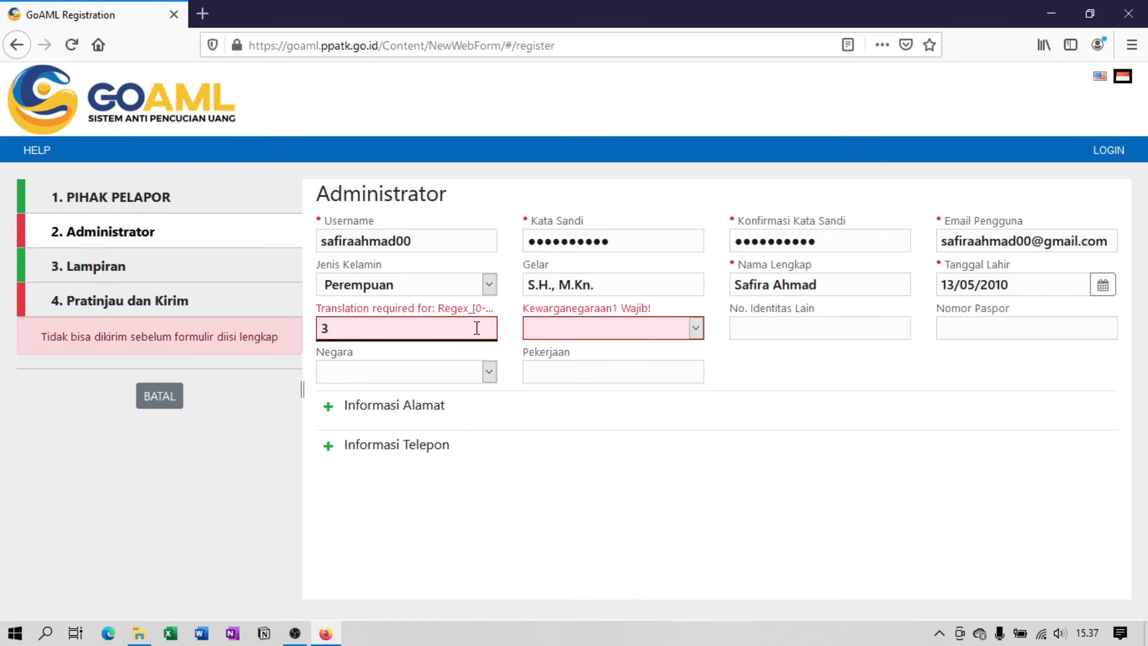
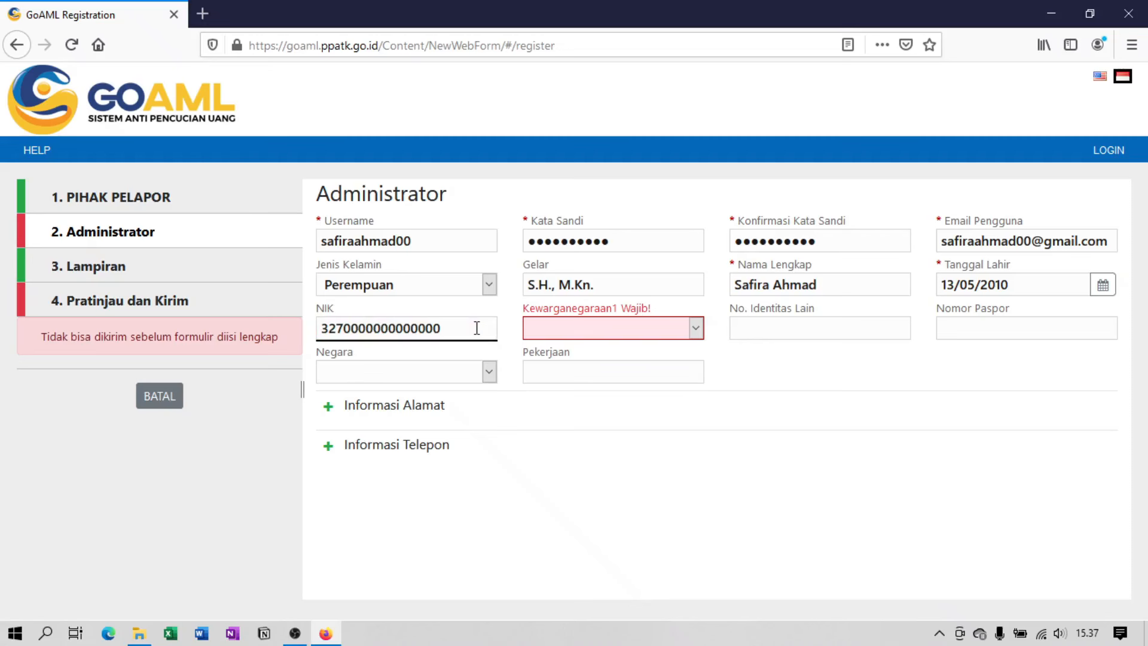
Set the administrator's citizenship to INDONESIA.
click(659, 330)
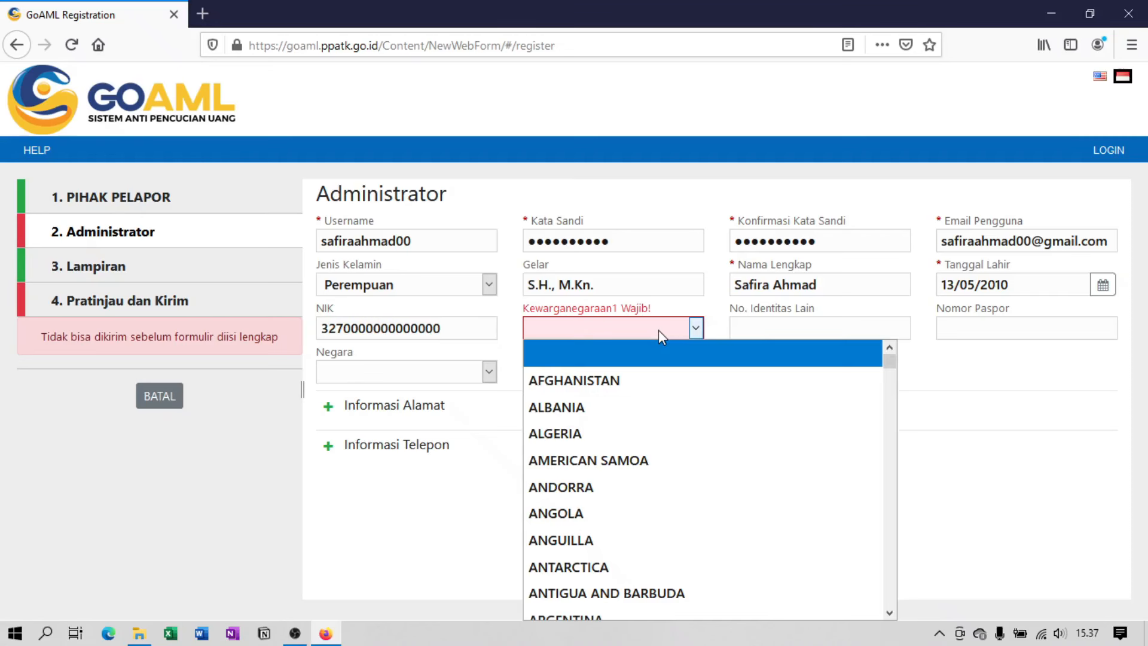
text(in)
scroll(671, 350, down, 1)
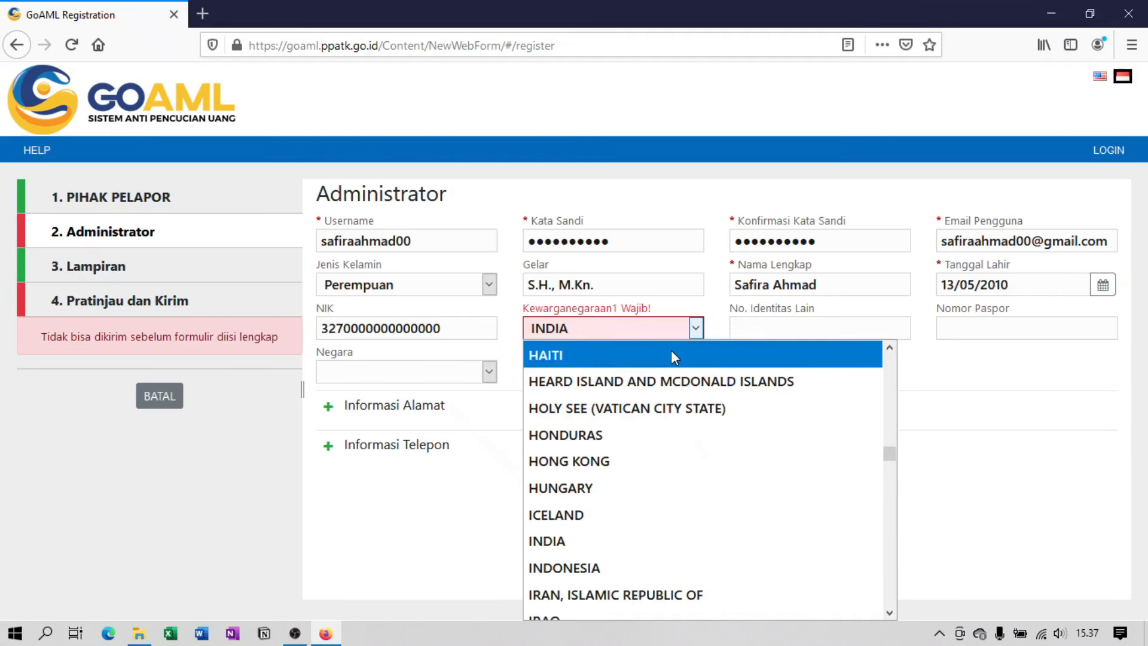
scroll(671, 350, down, 2)
click(624, 408)
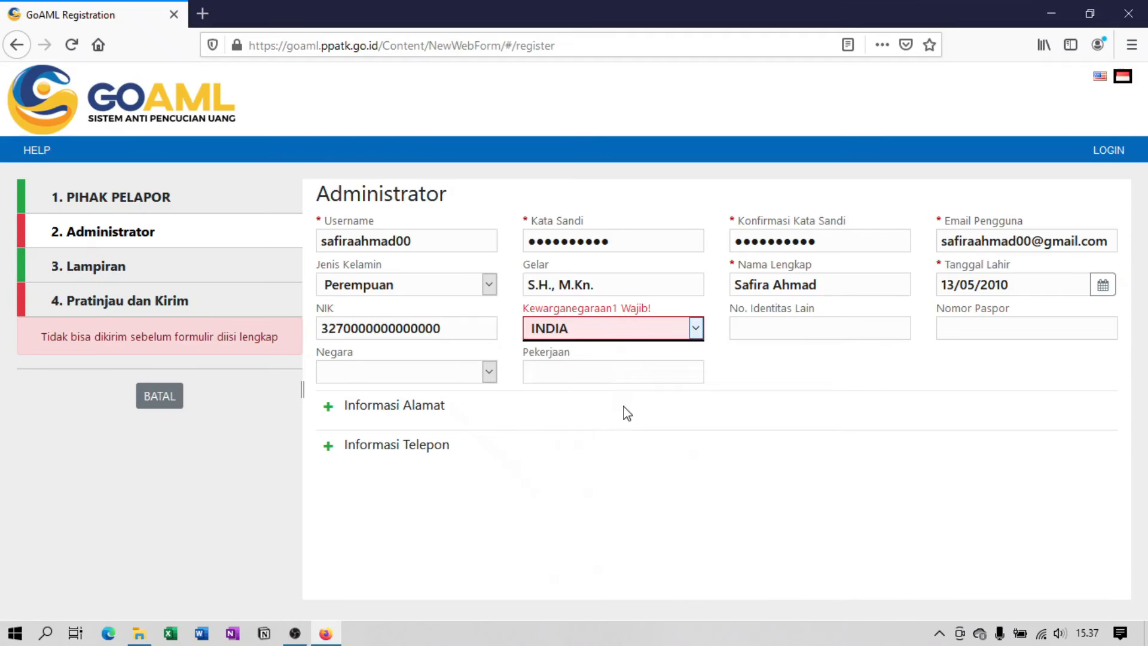
click(875, 329)
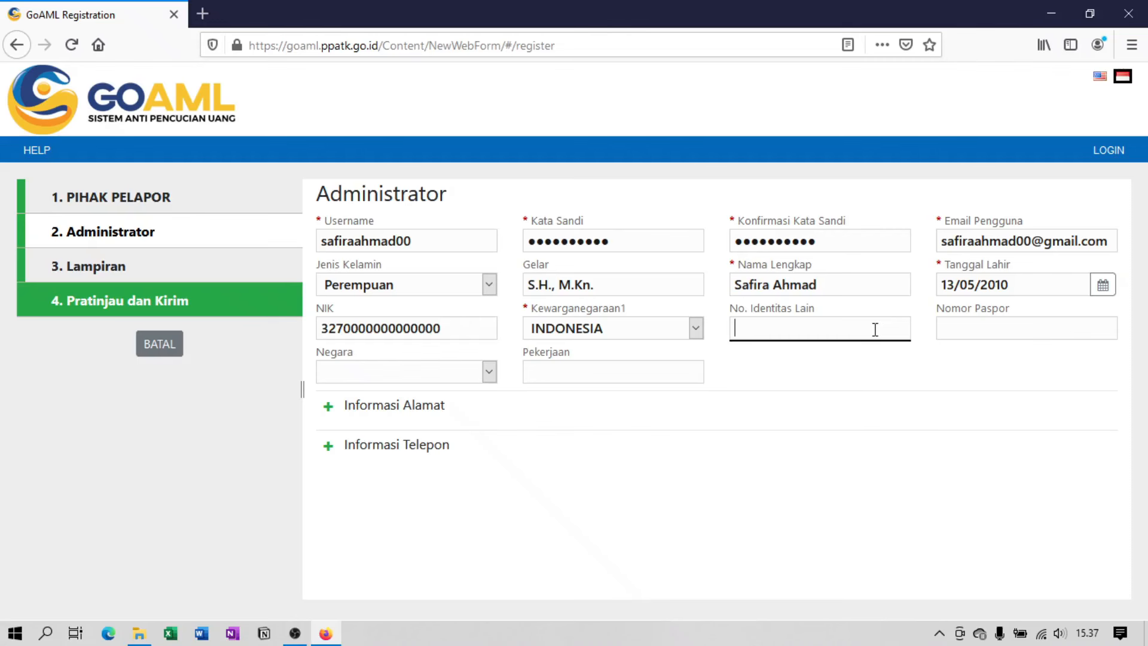
Choose INDONESIA as Negara and enter Notaris as the occupation.
click(488, 380)
key(i)
key(n)
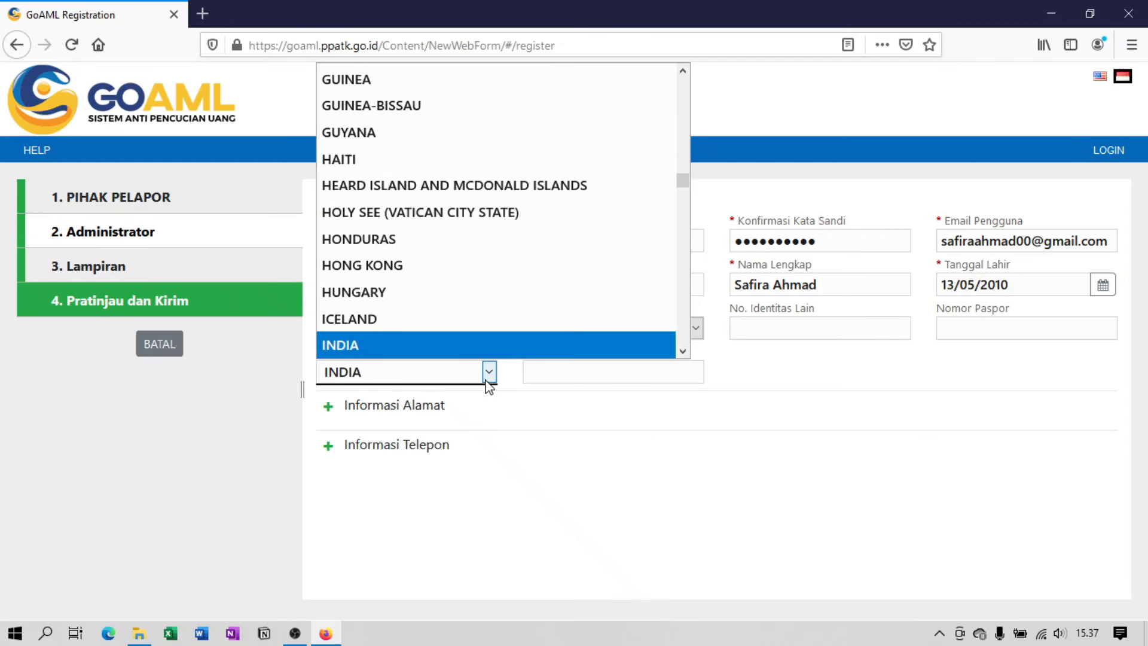
key(d)
key(o)
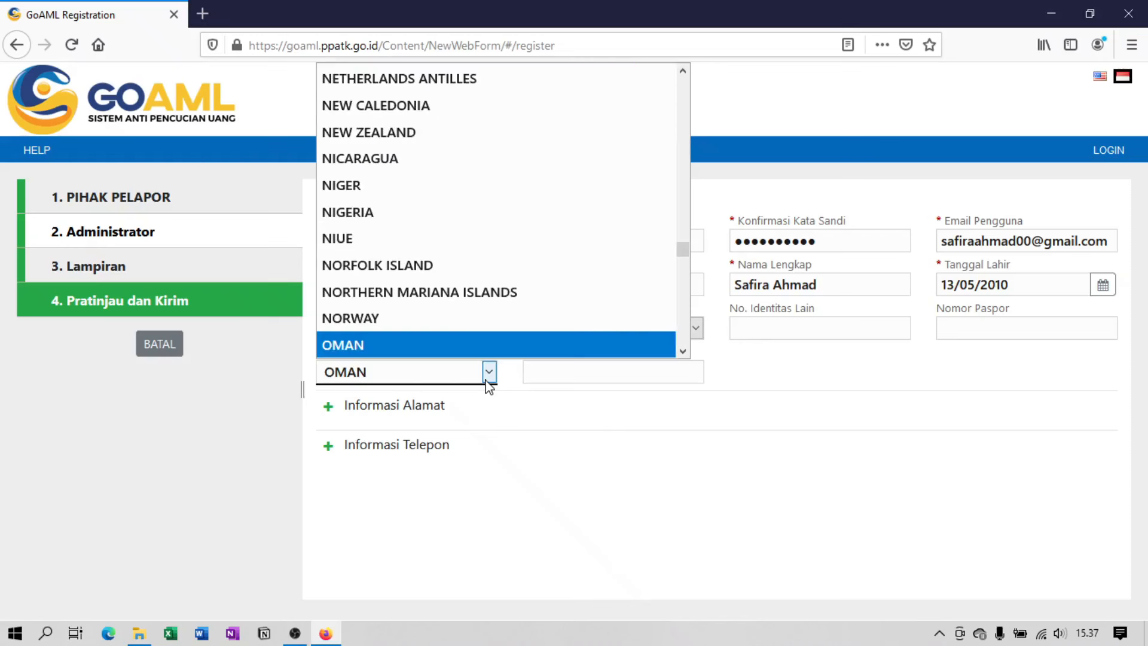
key(i)
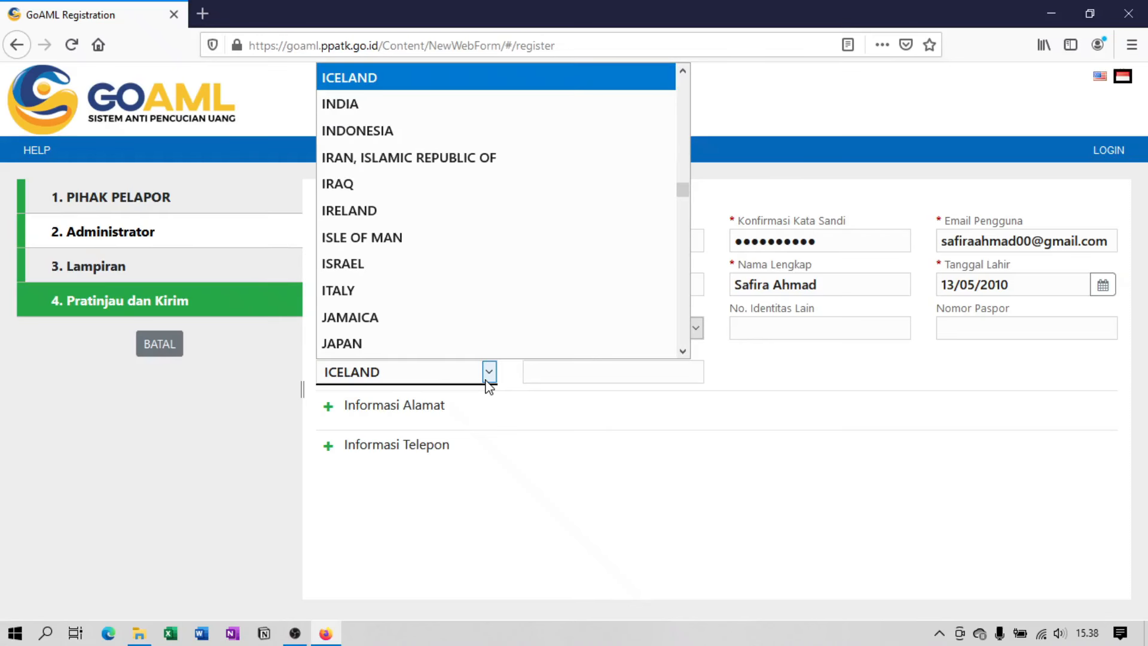
click(508, 129)
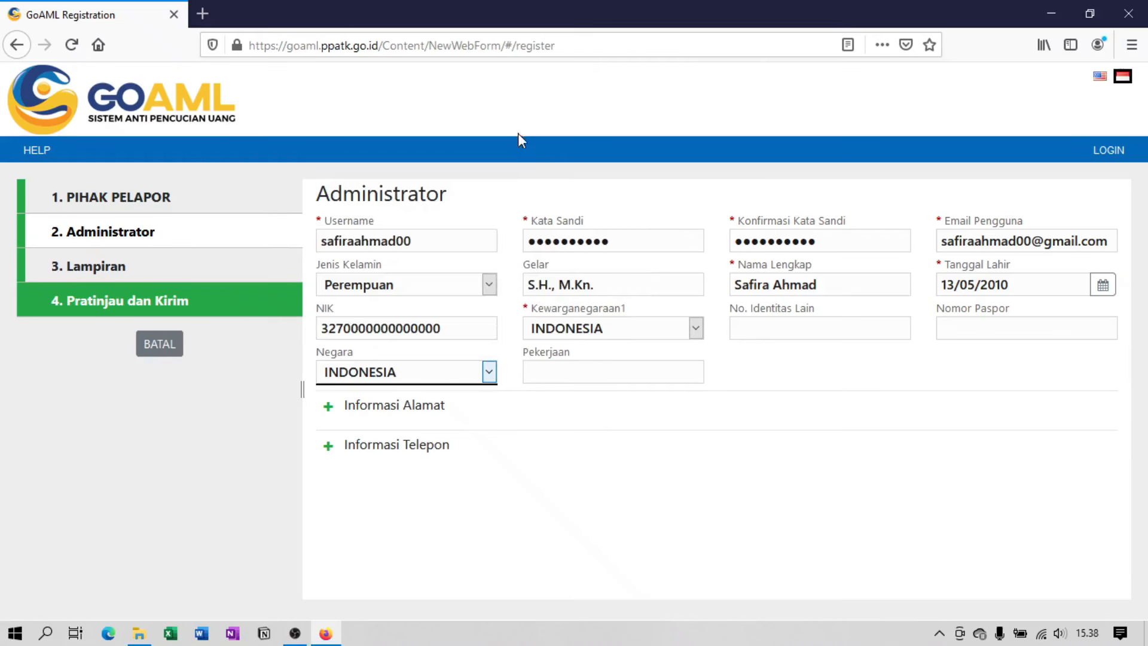
click(664, 379)
text(No)
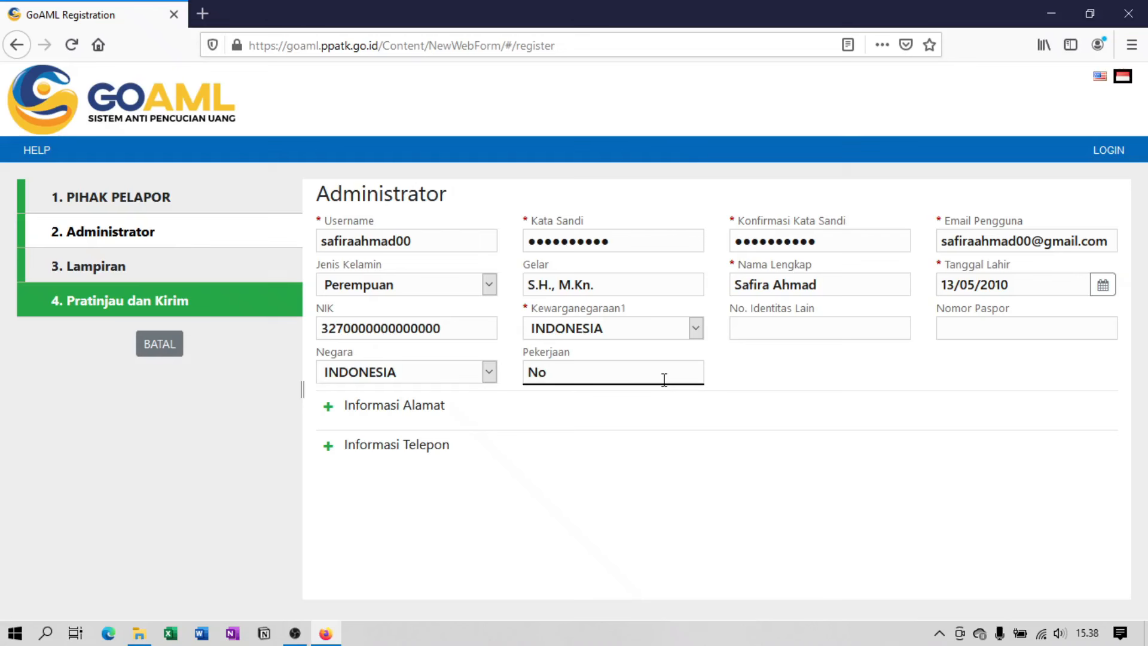
text(taris)
Add an administrator address of type Kantor and enter the street address.
click(328, 409)
click(627, 375)
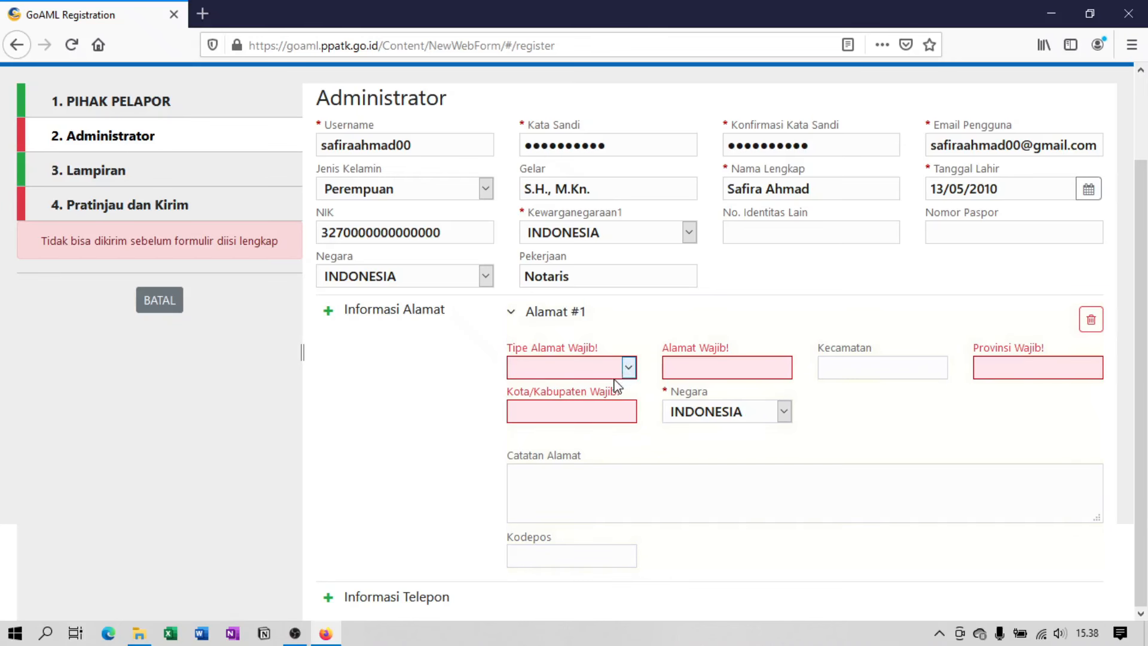
click(629, 369)
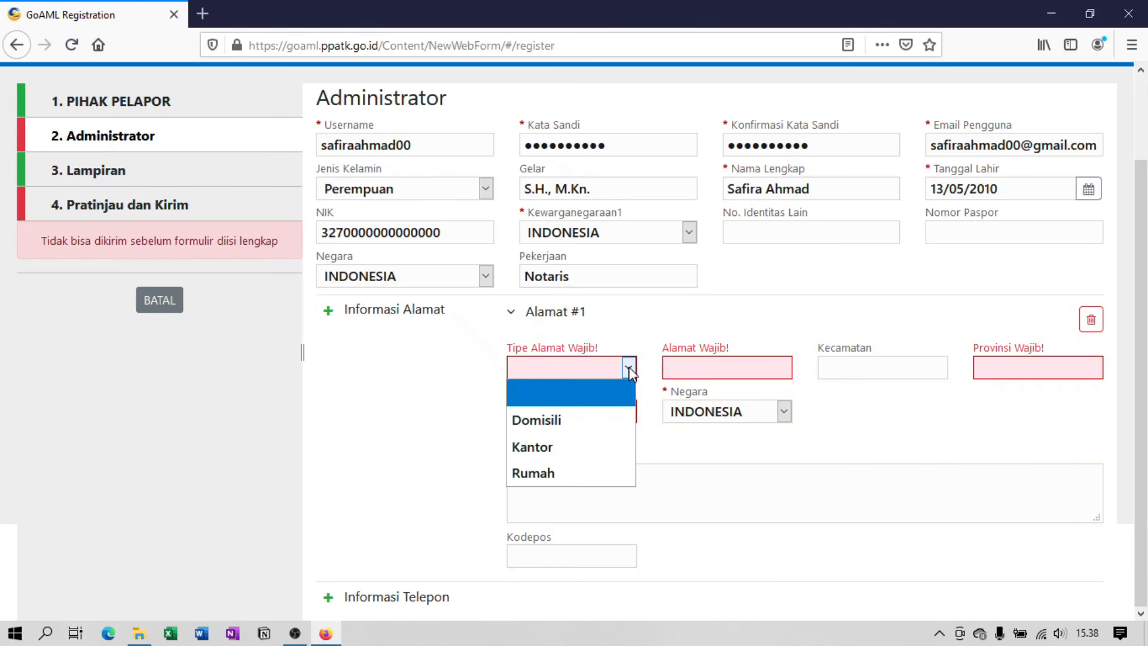
click(589, 458)
click(757, 369)
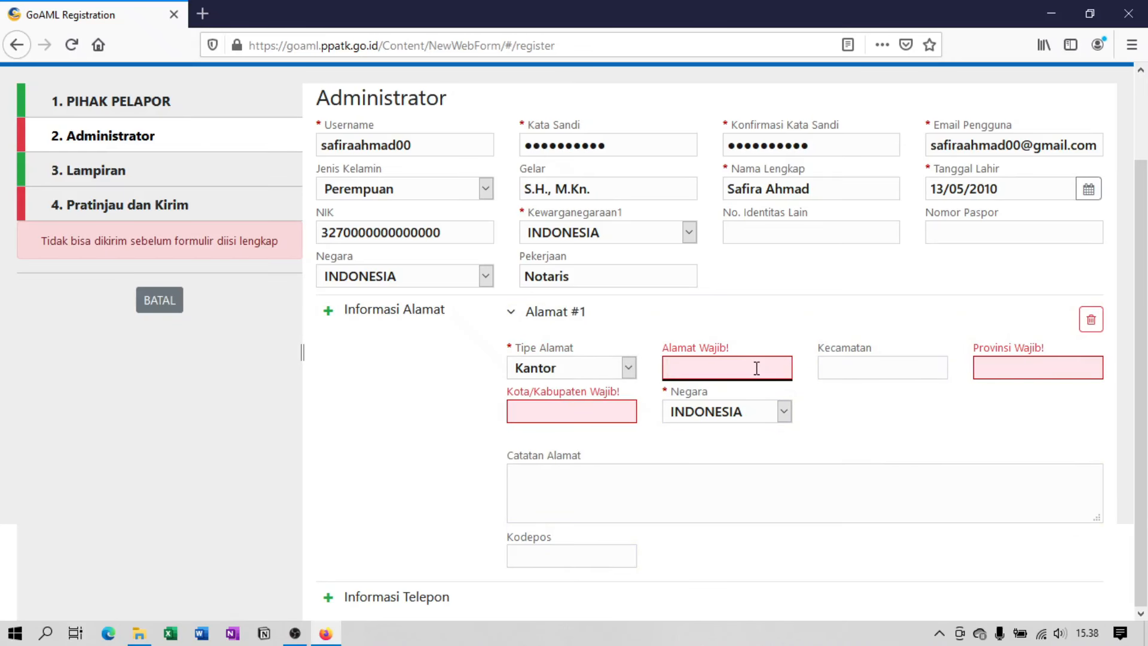
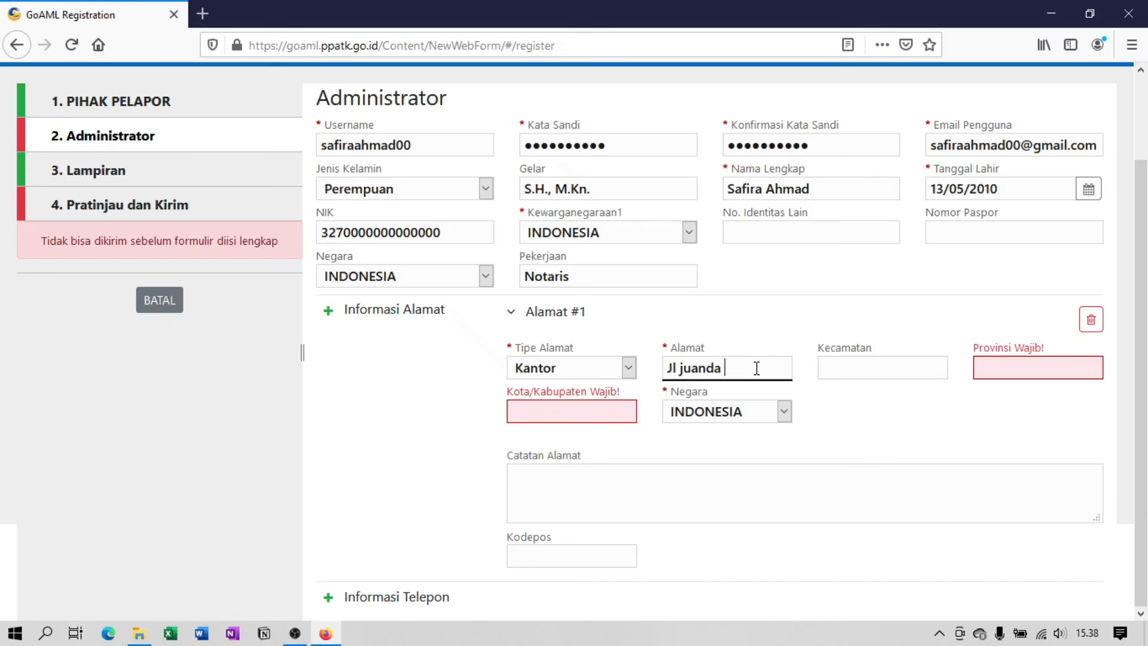
Fill in district Gambir, province DKI Jakarta, city Jakarta Pusat and the postal code.
click(887, 376)
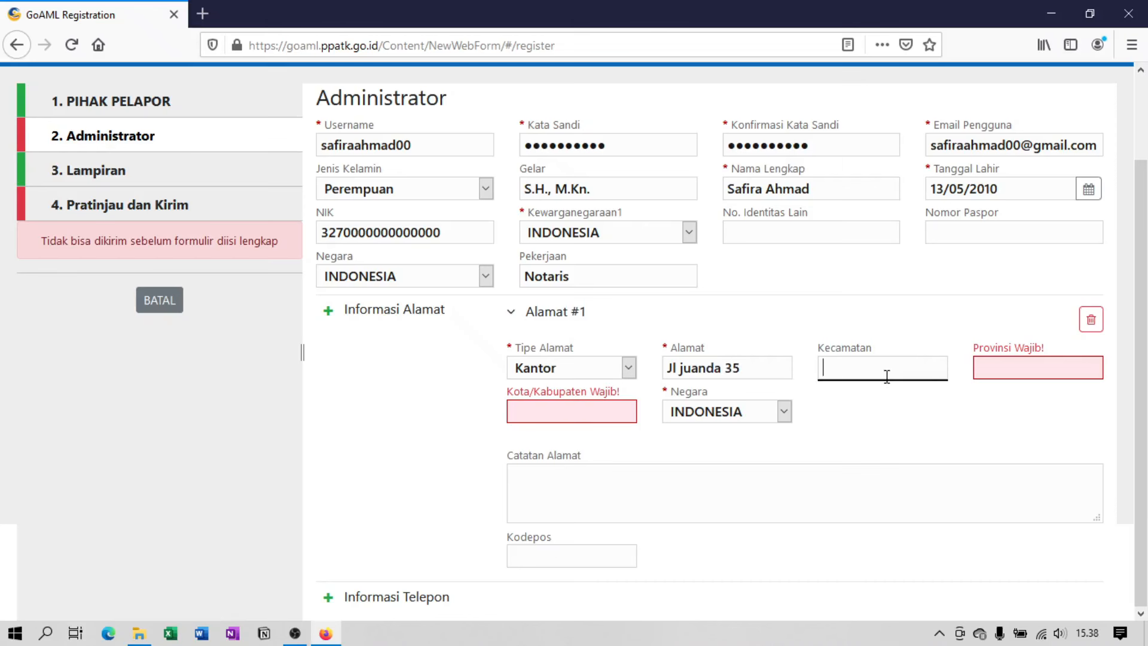
text(Gambir)
click(1071, 369)
text(DKI )
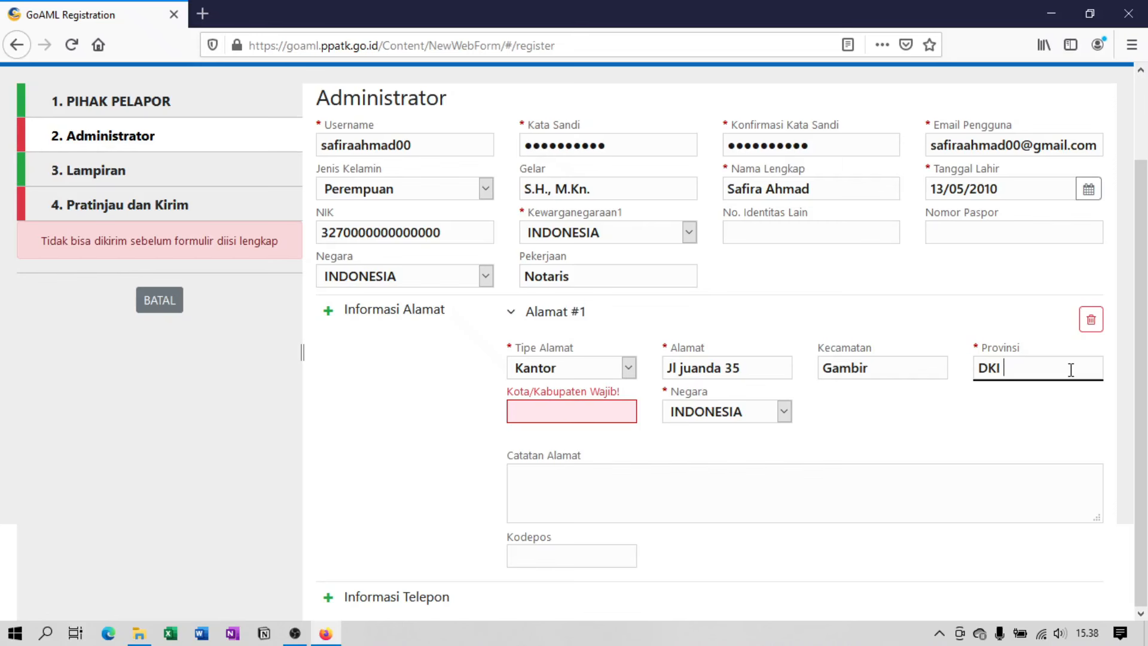
text(Jakarta)
click(636, 409)
text(Jaka)
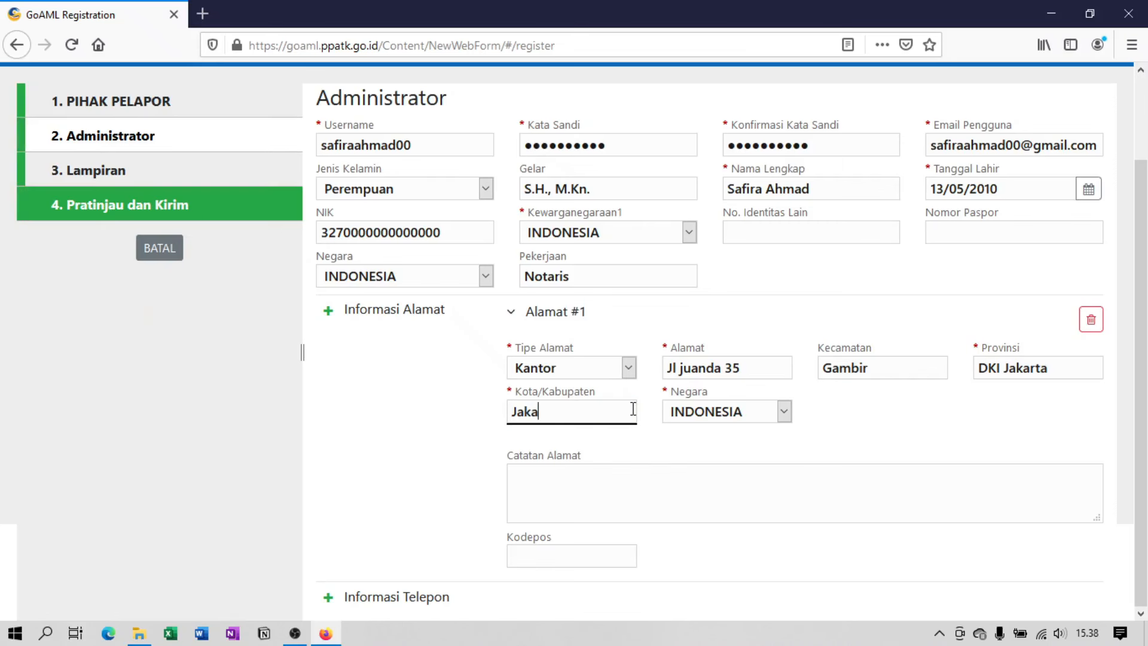
text(rta Pusat)
click(595, 551)
text(101)
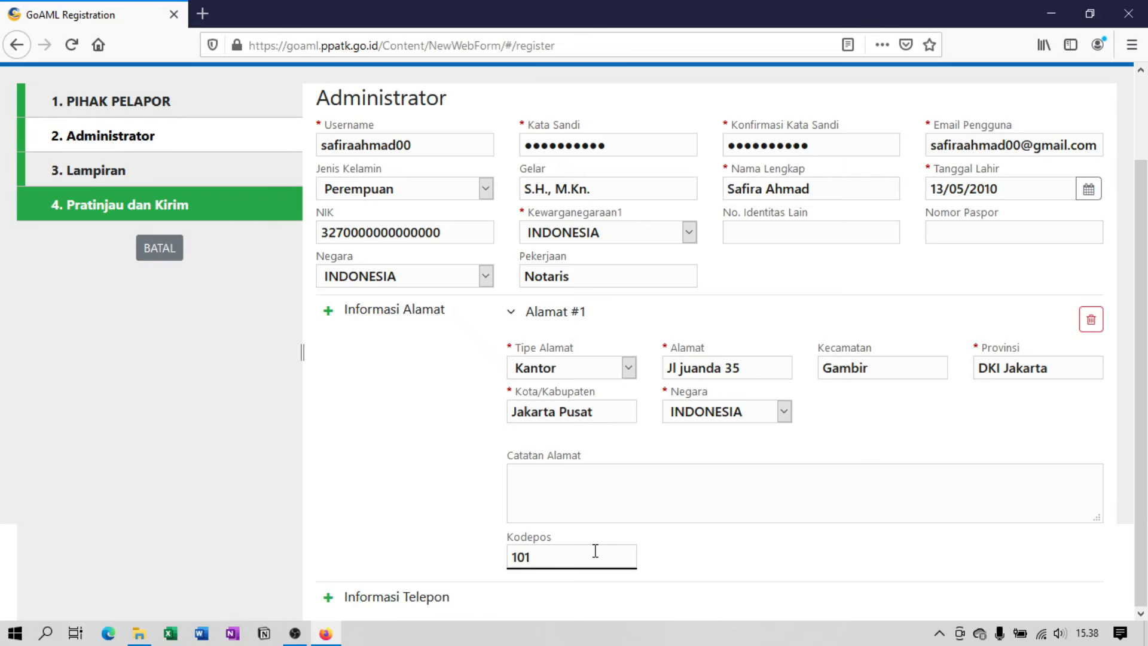
text(20)
Add the administrator's Kantor PSTN telephone with area code 62 and the phone number.
click(334, 608)
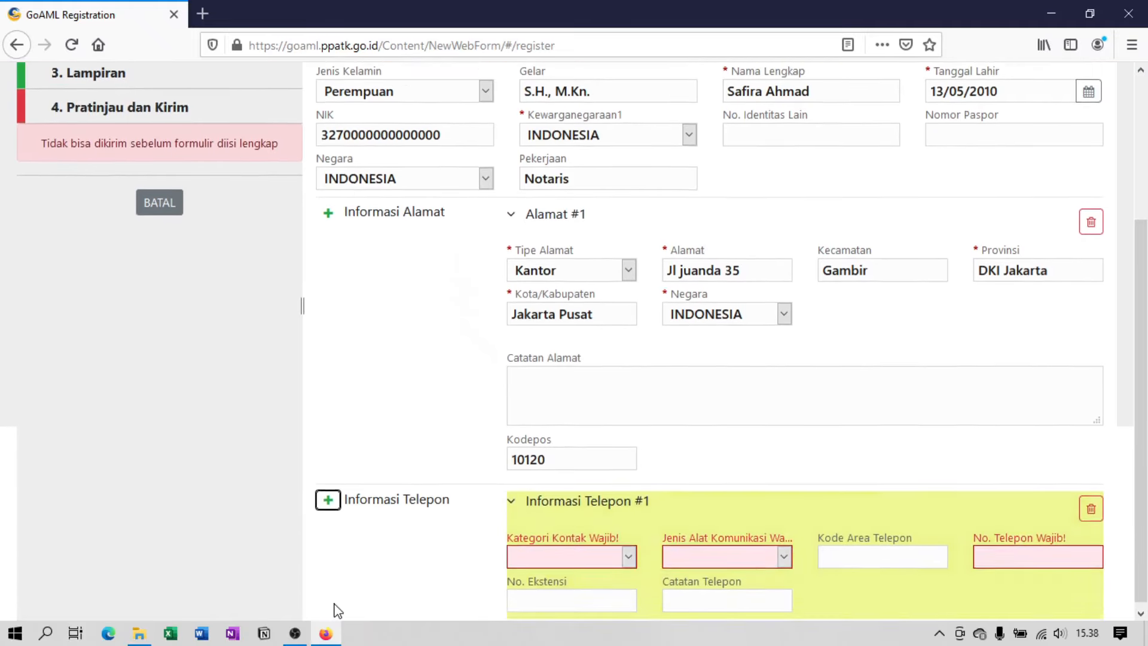
click(627, 551)
click(598, 500)
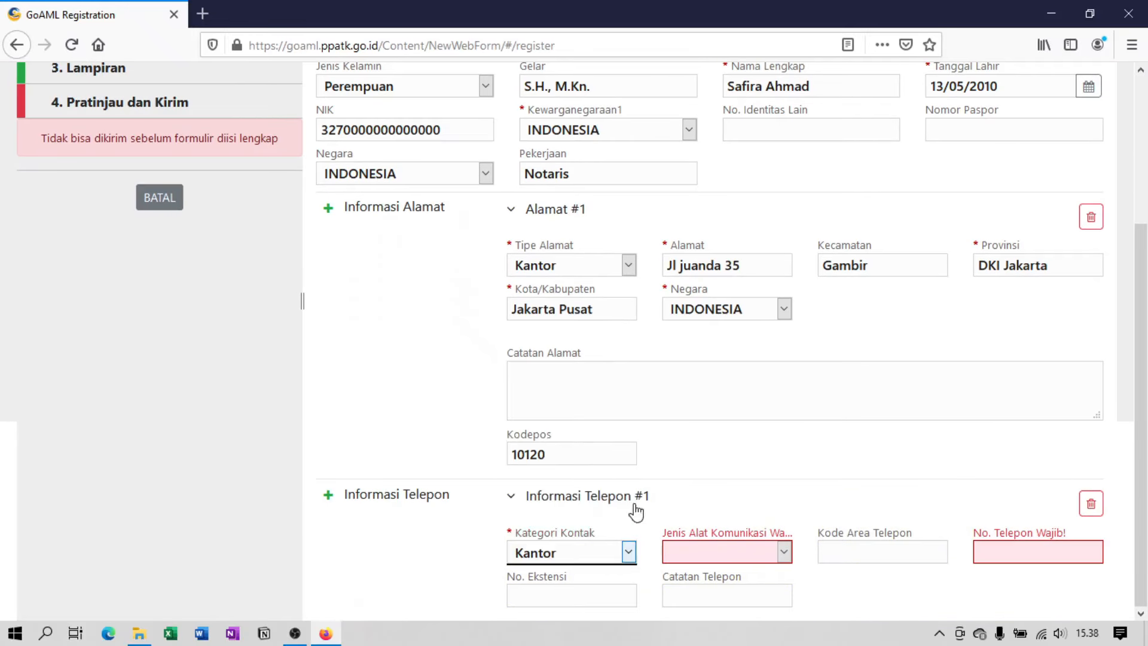
click(754, 551)
click(744, 494)
click(885, 553)
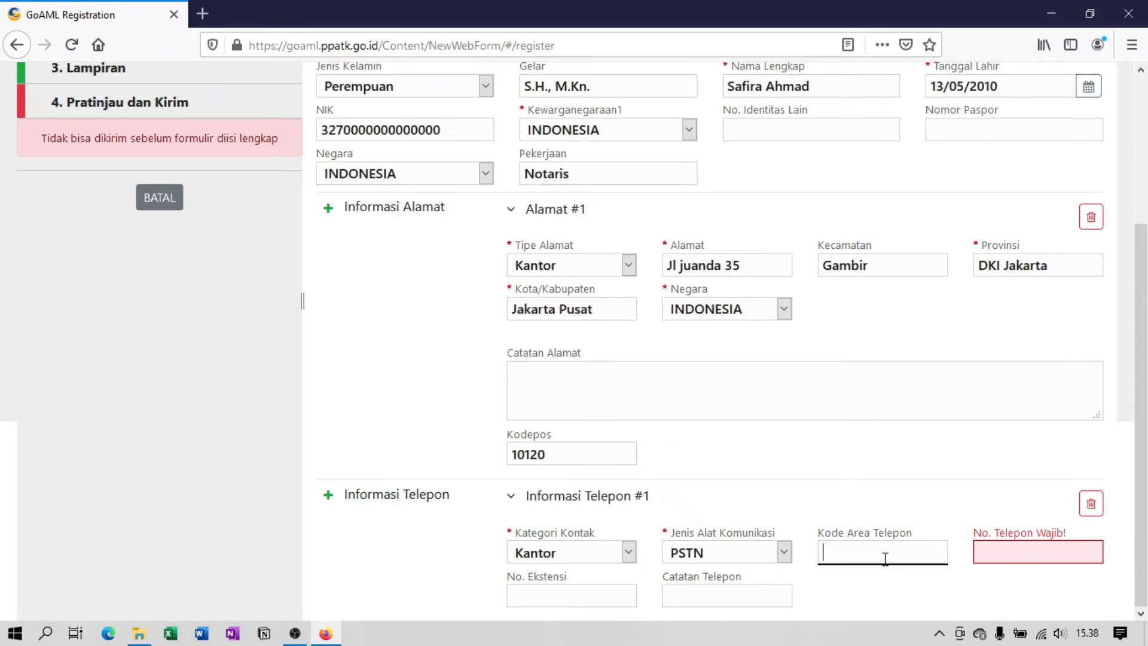
text(62)
click(1023, 556)
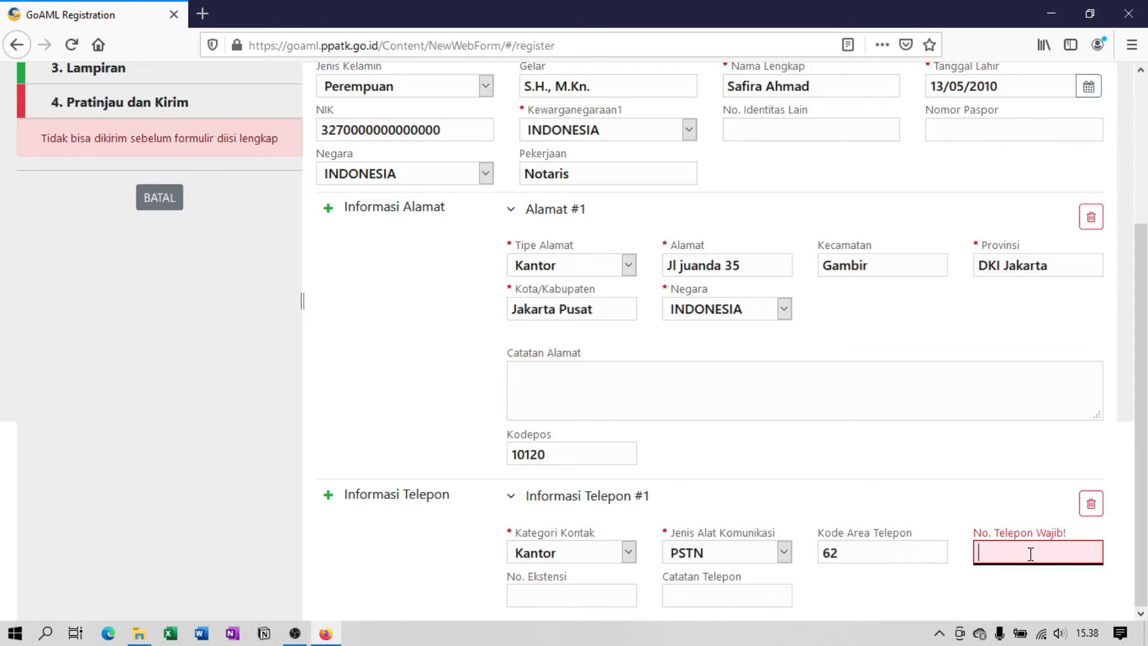
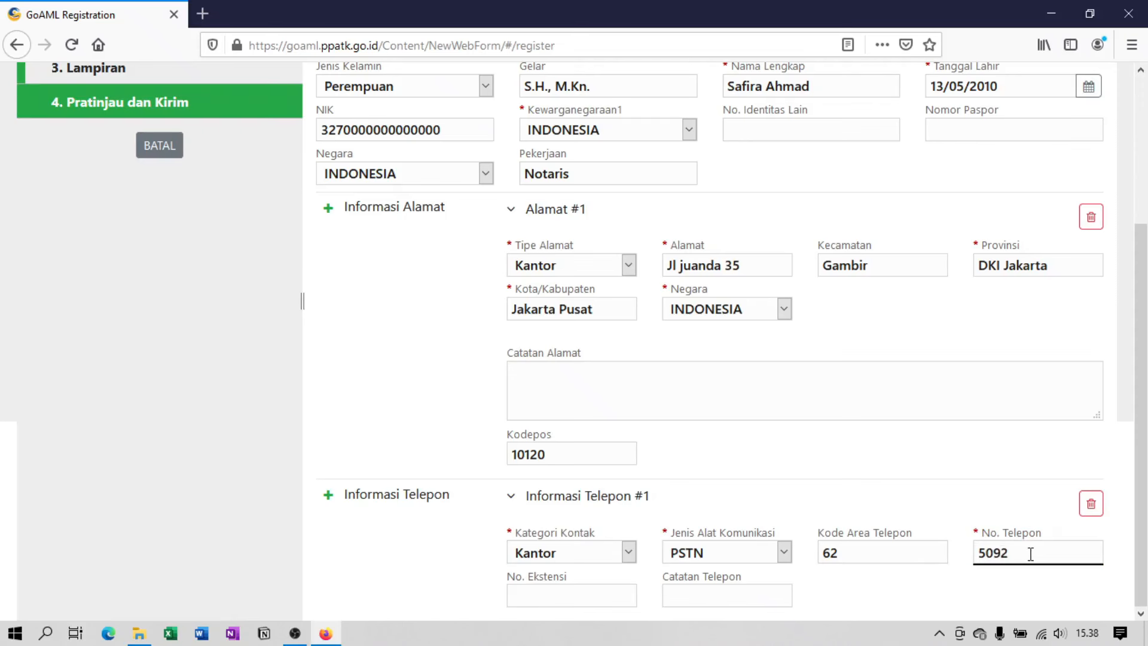
drag(1147, 547, 1146, 392)
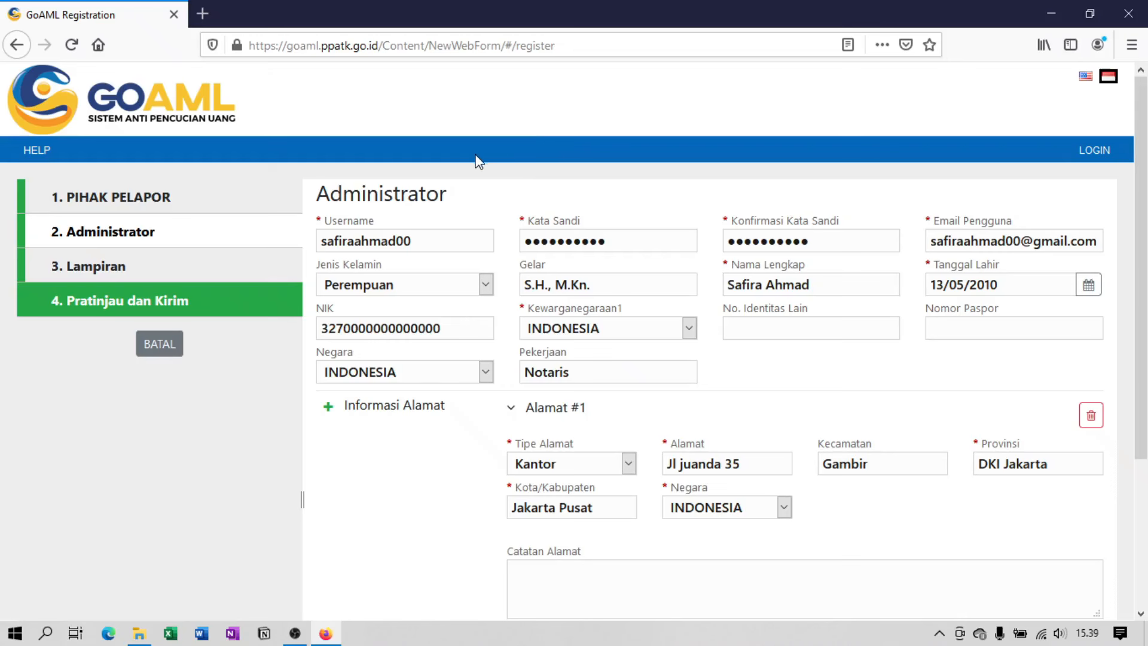
Upload KTP Petugas Administrator.png and Surat Penunjukan Petugas Administrator.pdf on the Lampiran step.
click(259, 277)
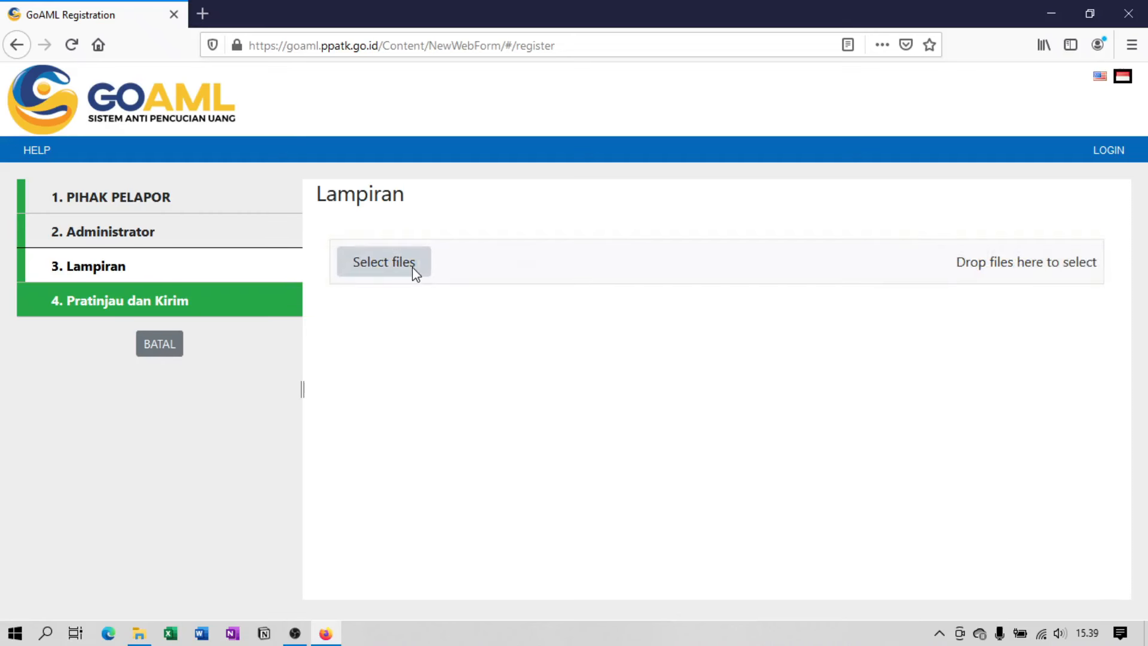
click(415, 269)
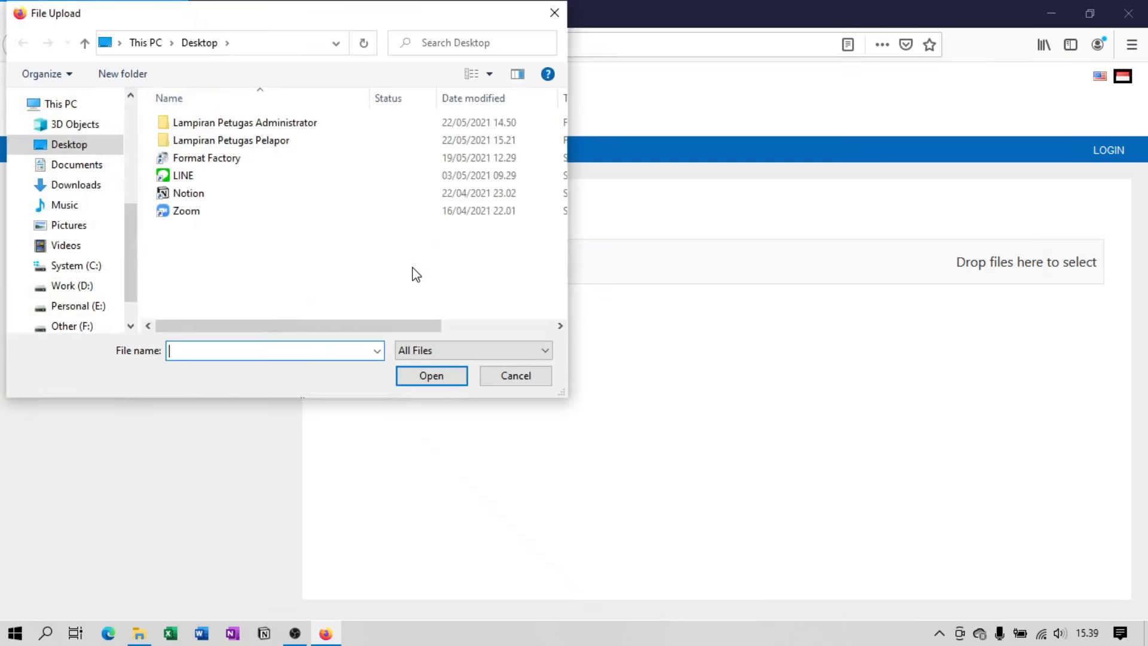
double_click(363, 124)
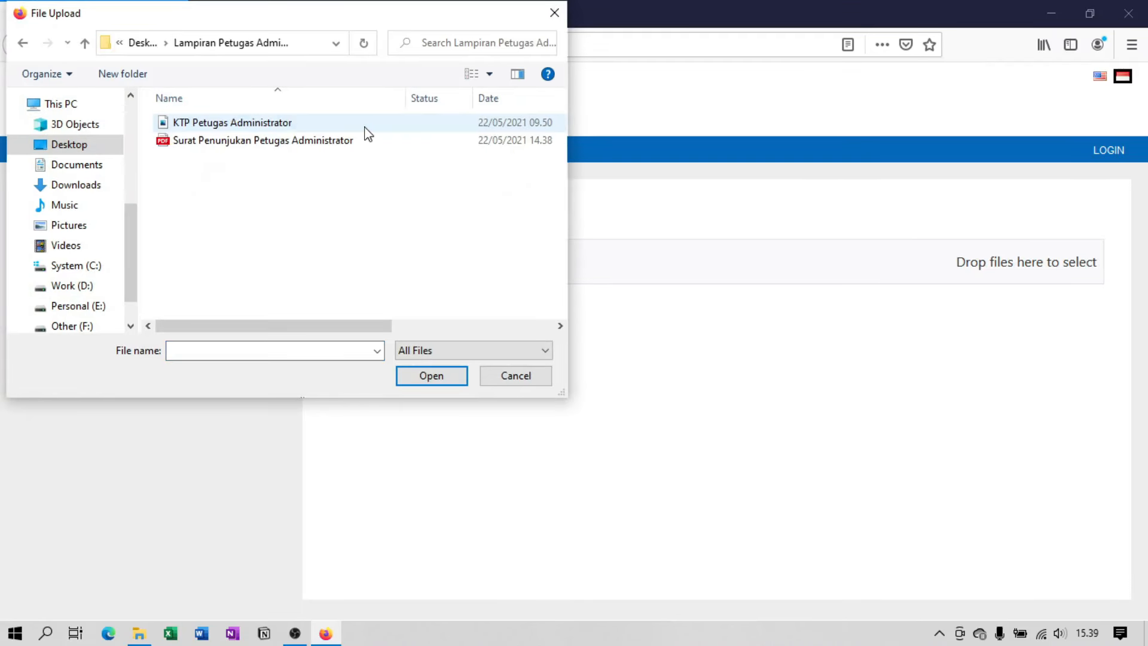
click(364, 130)
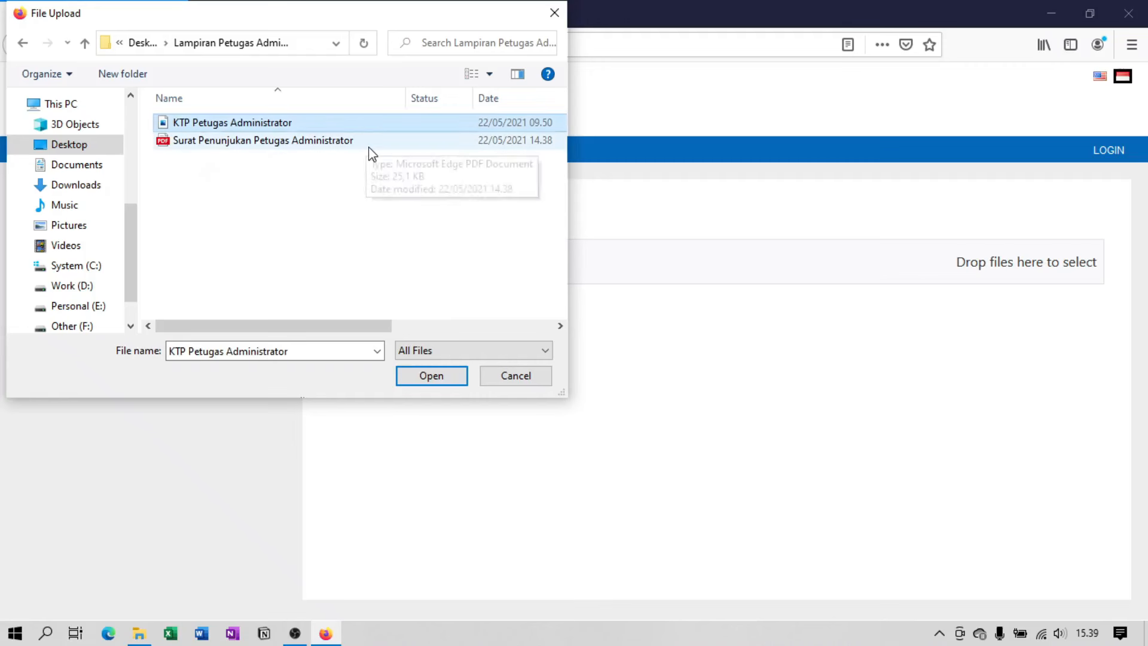
ctrl+click(366, 142)
click(441, 386)
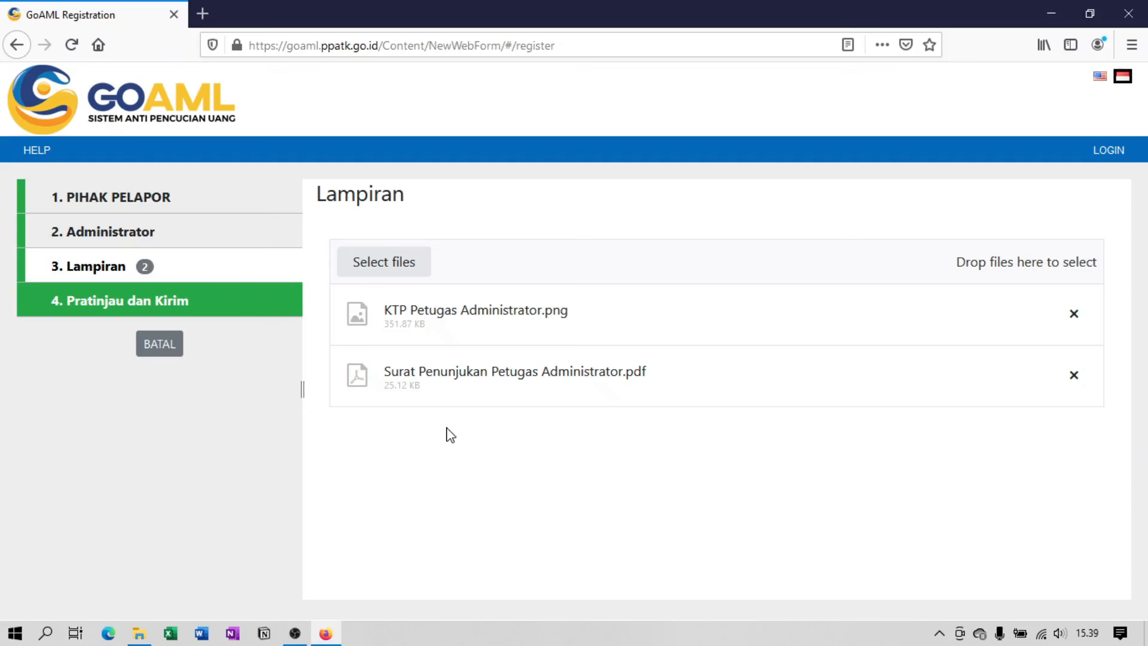
Open the 4. Pratinjau dan Kirim review summary and type the captcha code shown.
click(244, 313)
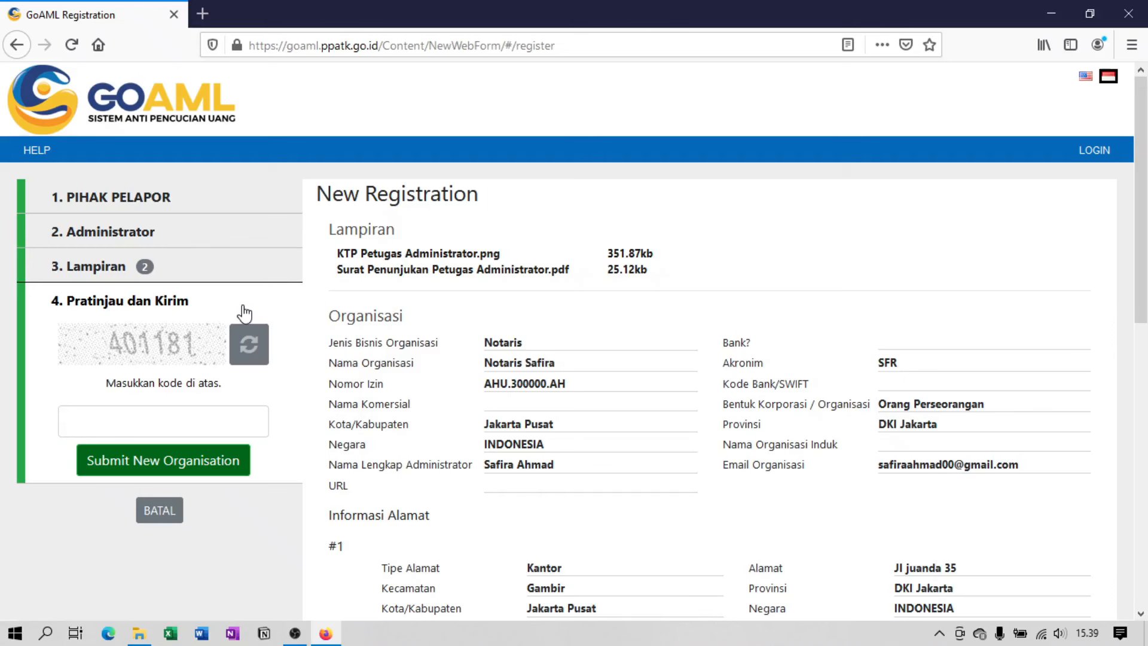
mouse_move(1142, 261)
mouse_down()
mouse_move(1146, 557)
mouse_move(1145, 251)
mouse_up()
click(238, 426)
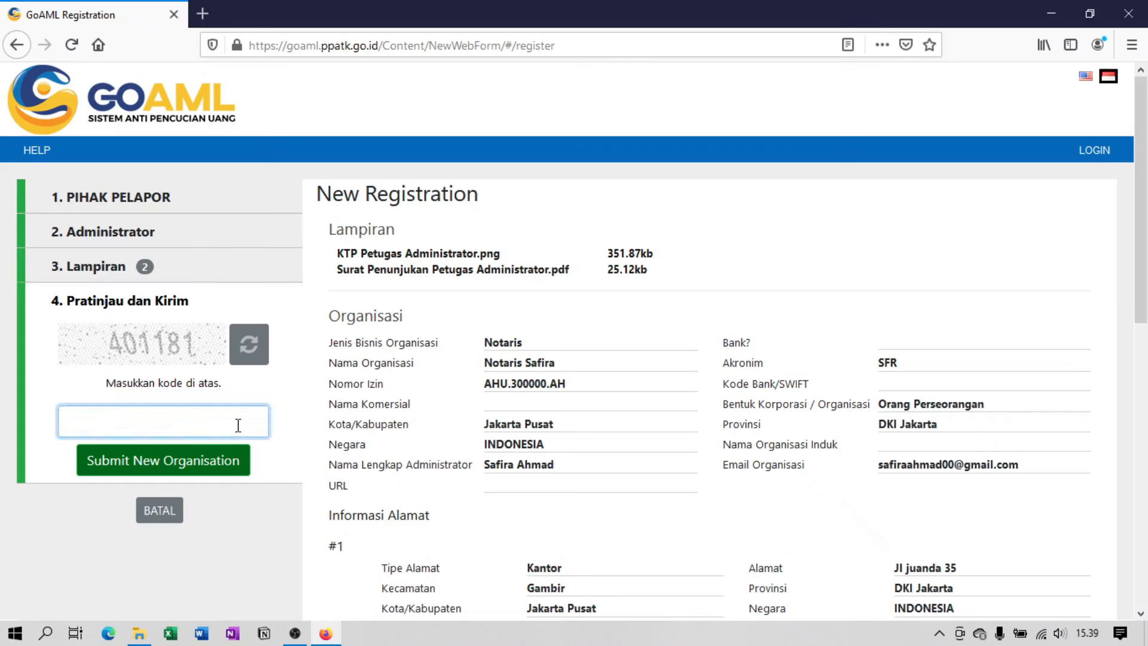
text(401181)
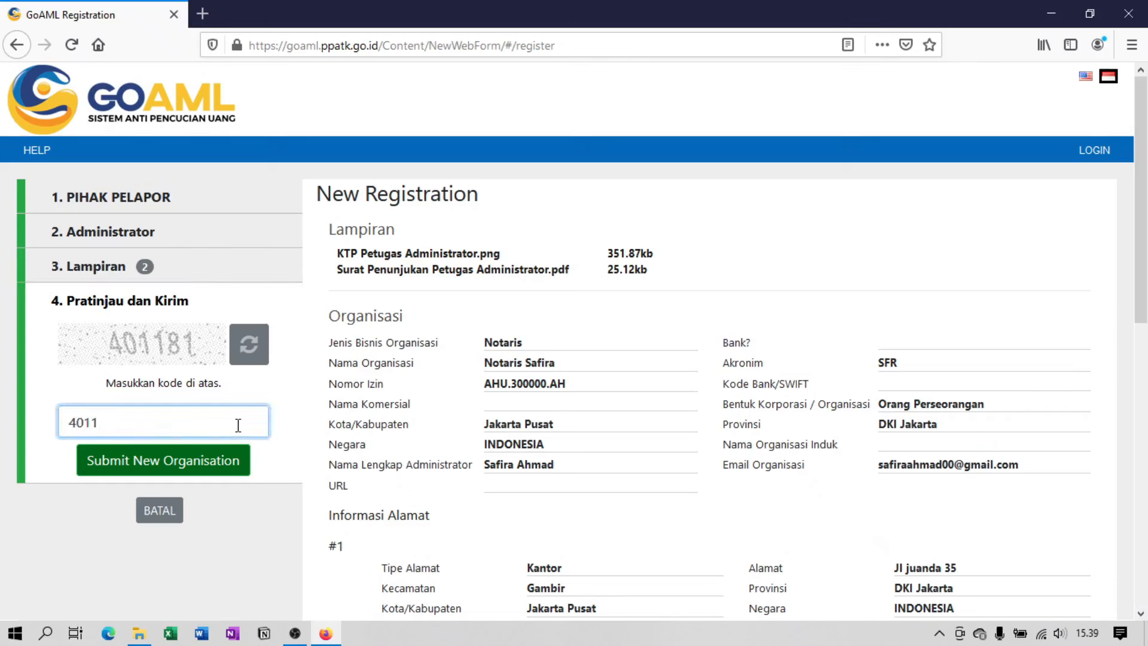